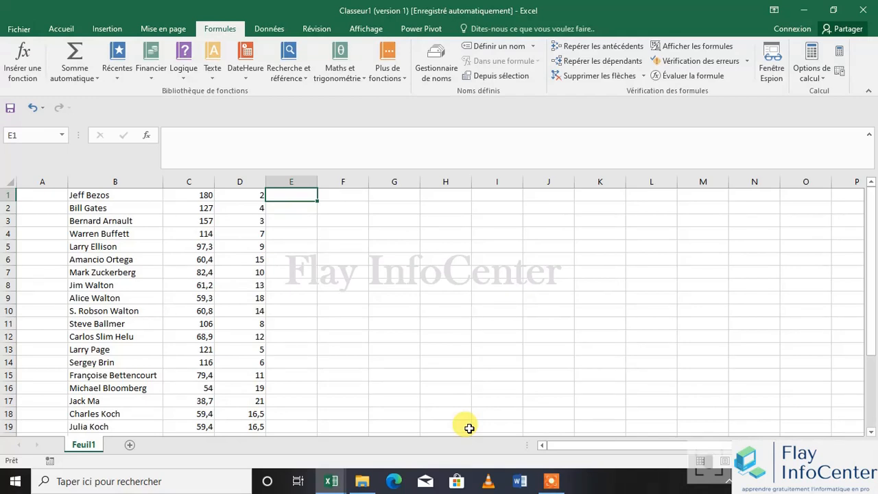
Examine the Nombre category's options in the cell format settings, leaving cell E1's format as it is
click(62, 27)
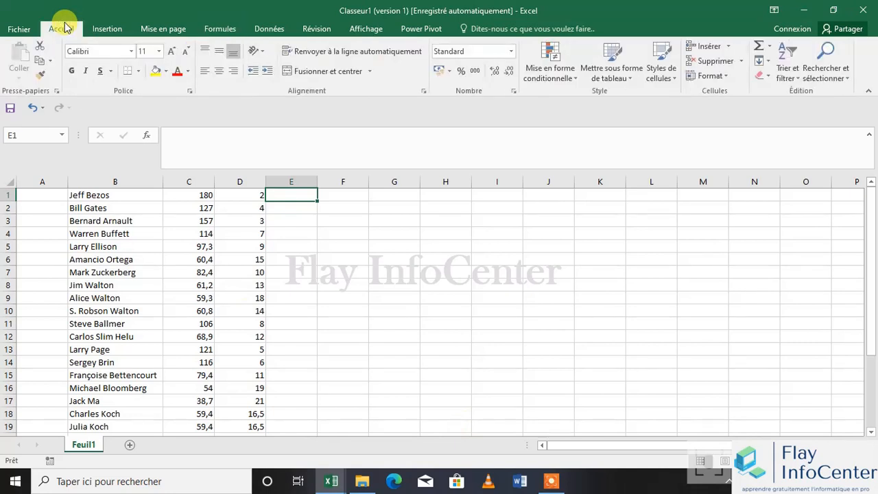
click(512, 91)
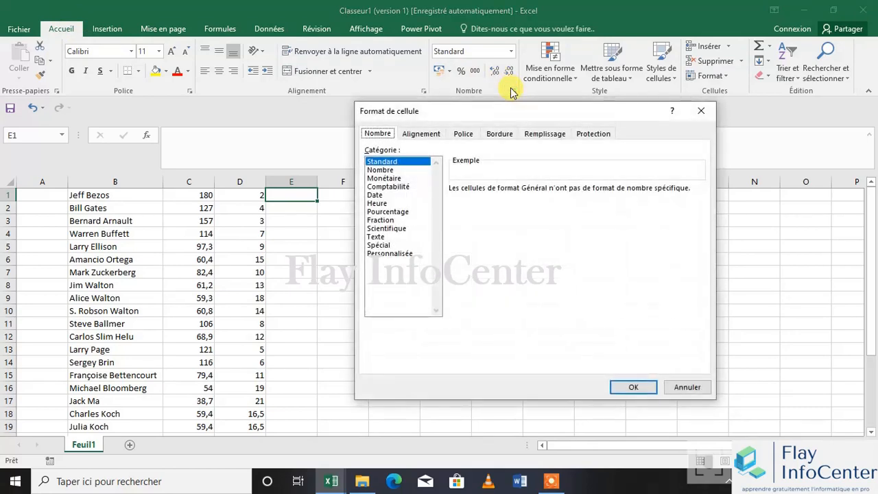
click(380, 169)
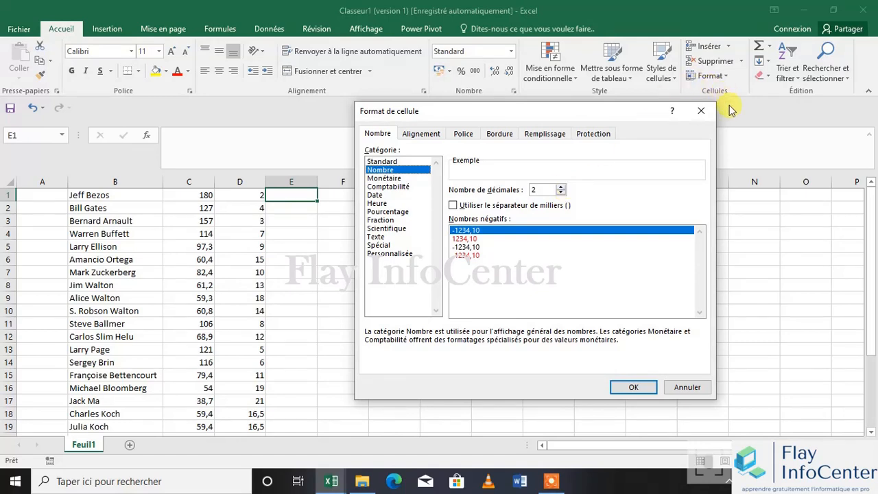
click(701, 111)
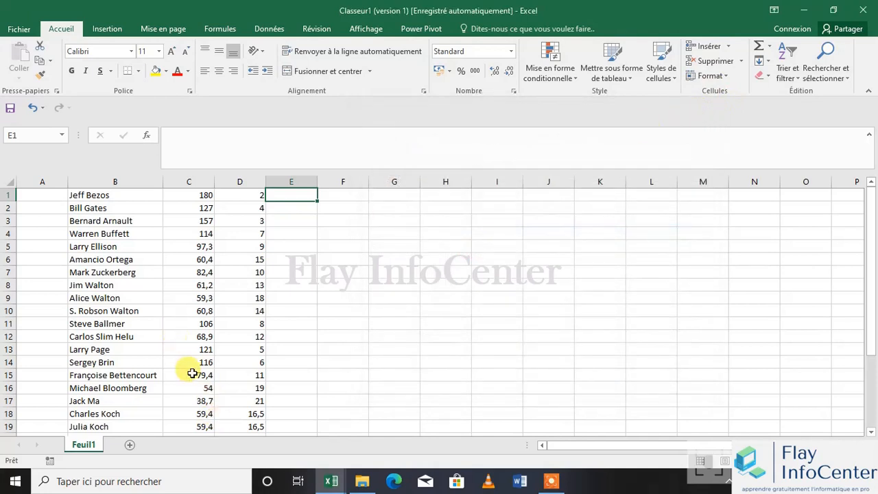
Copy the value of cell C5 into cell G8
click(197, 245)
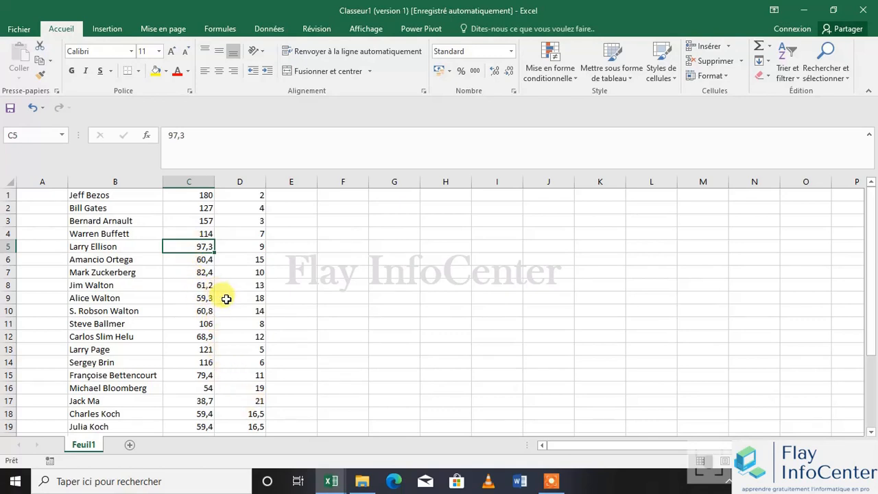
key(ctrl+c)
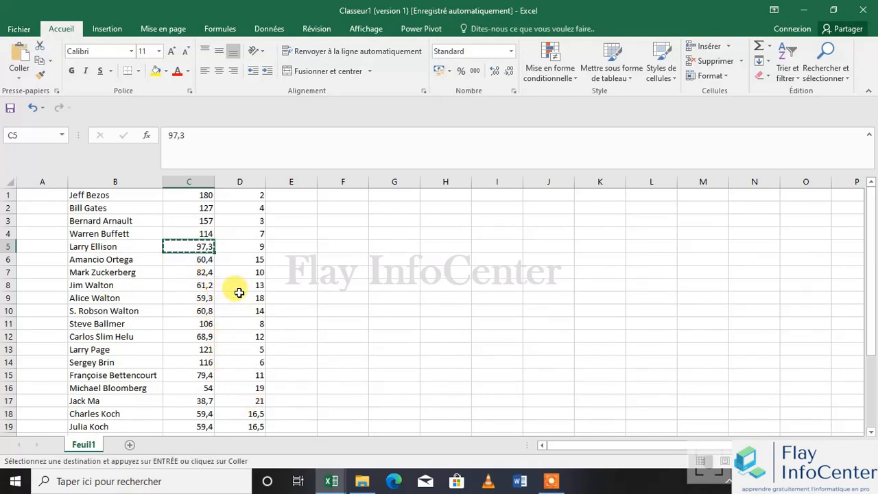
click(390, 286)
key(ctrl+v)
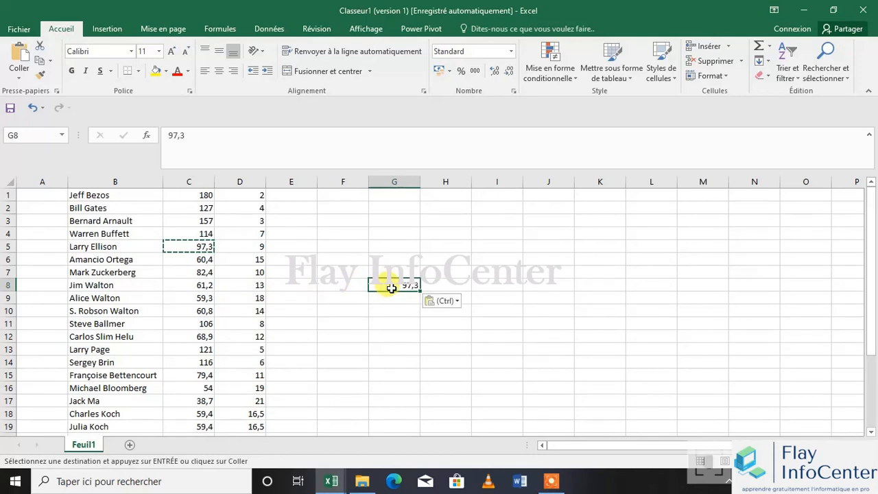
Replace the content of cell G8 with 120,54
double_click(393, 286)
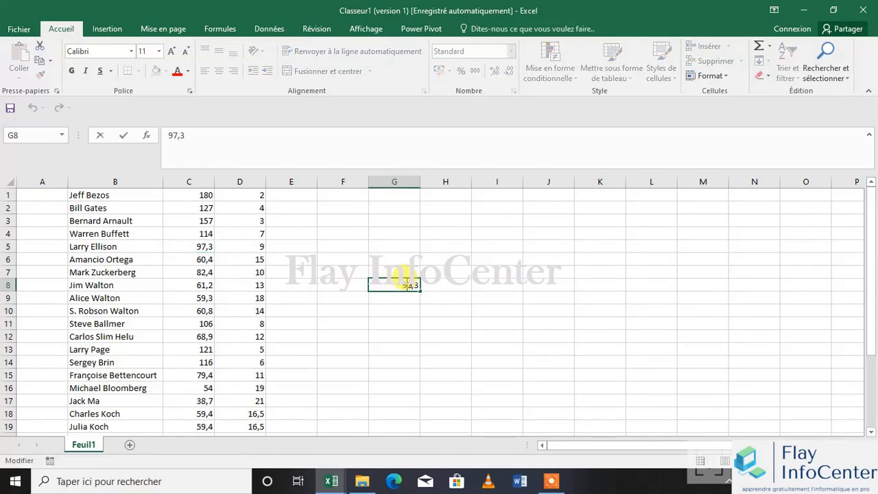
key(BackSpace)
key(Delete)
key(Delete)
key(Delete)
text(120,54)
click(446, 320)
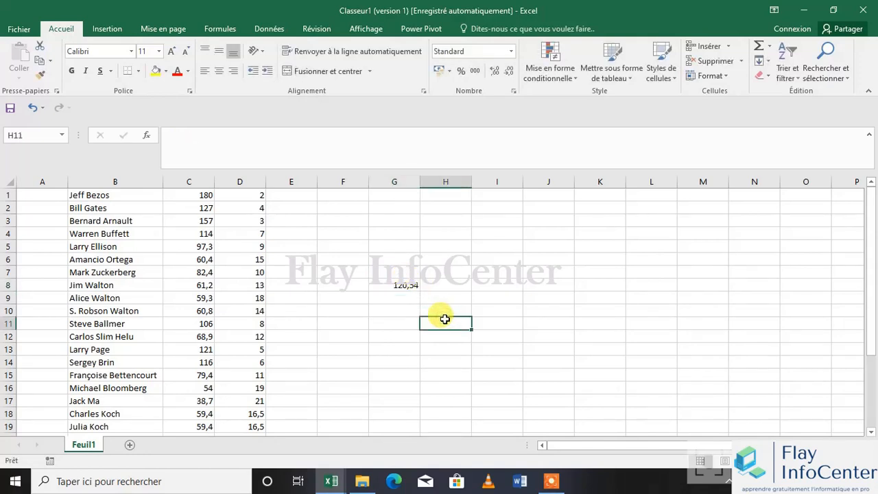
Apply the Nombre category format to cell G8
click(433, 285)
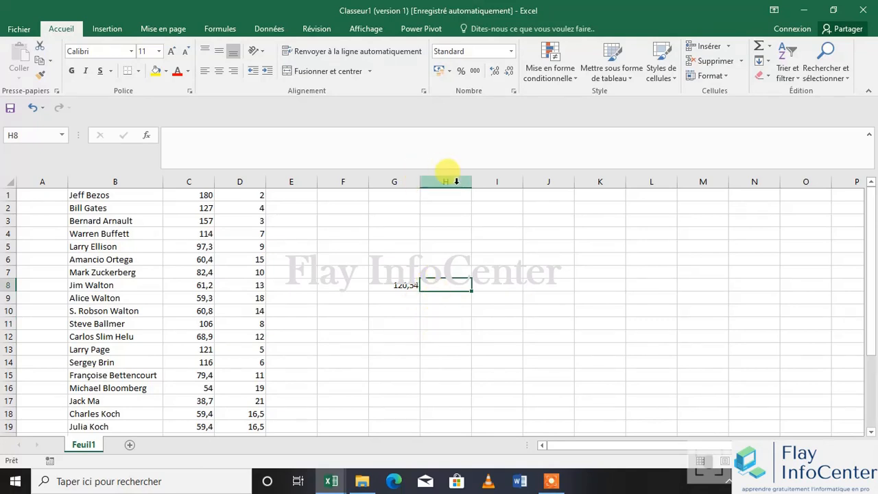
click(401, 284)
click(514, 90)
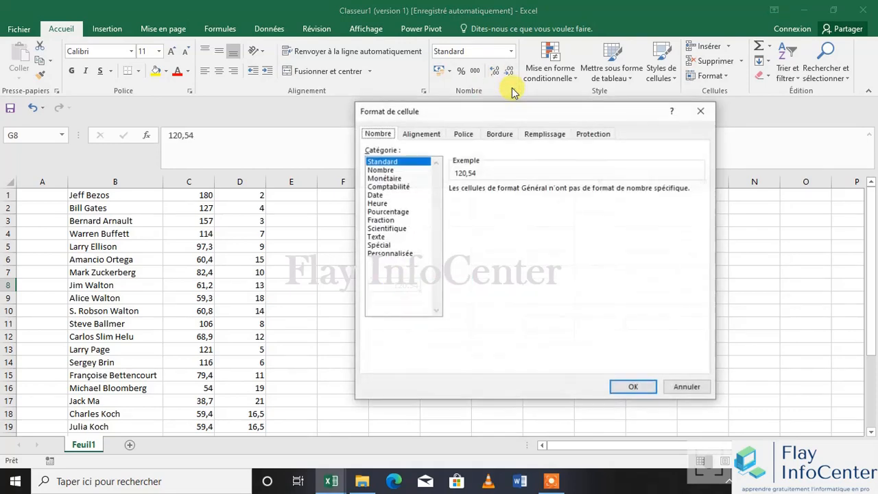
click(379, 169)
key(Return)
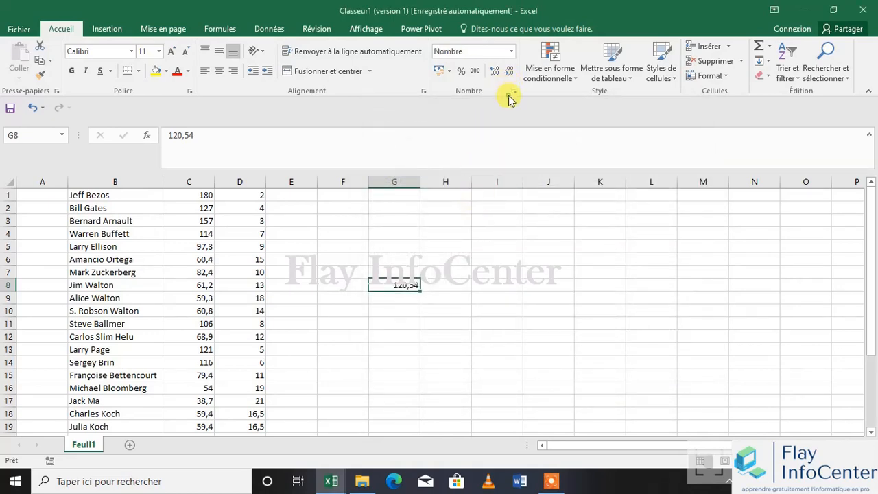
Try 4 and 0 decimal places in cell G8's number format, and discard the change
click(513, 90)
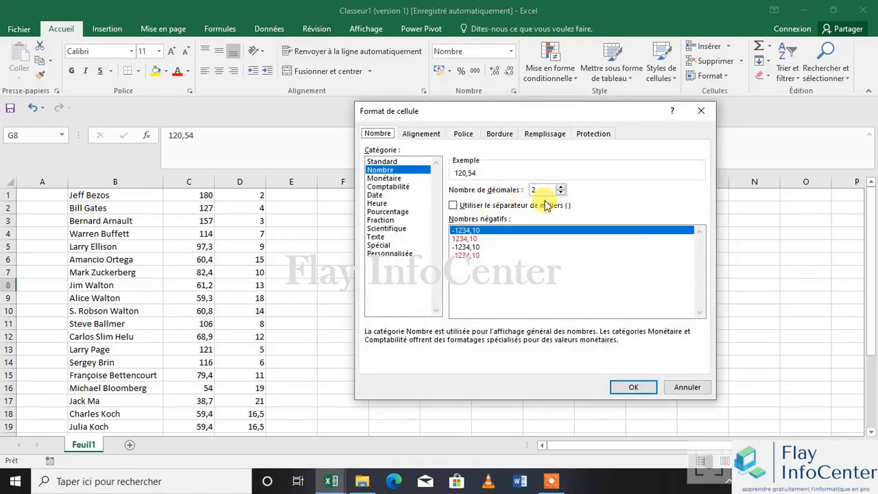
click(561, 187)
click(561, 187)
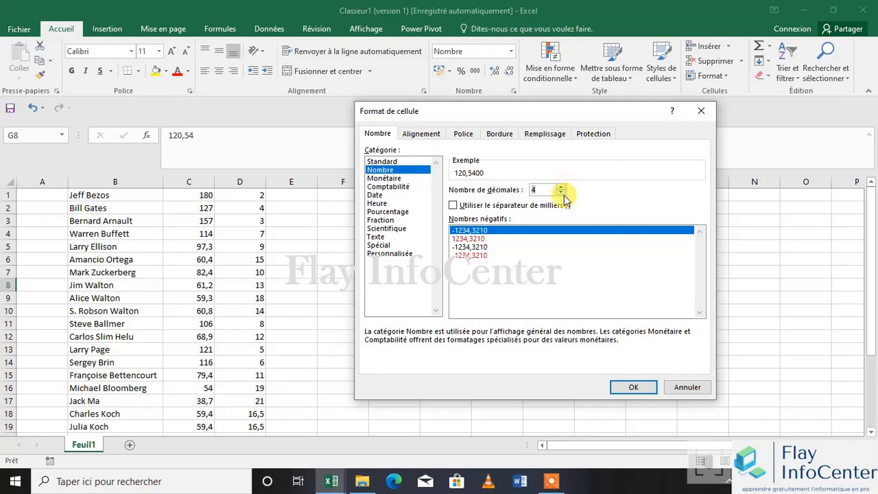
click(561, 194)
click(561, 194)
click(562, 194)
click(561, 193)
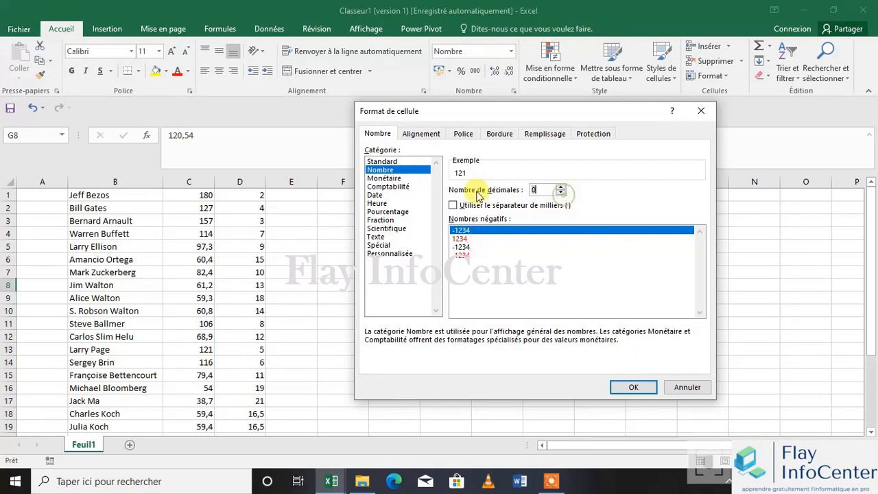
click(687, 388)
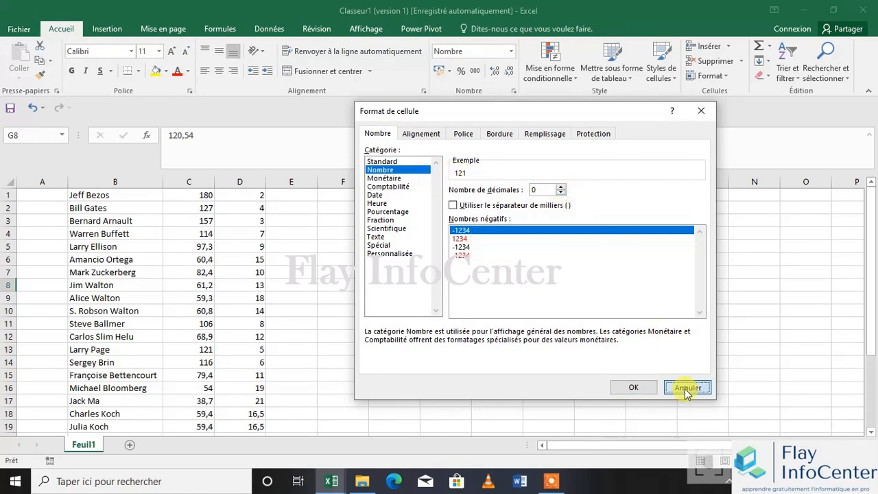
Start inserting a function in cell H8 and search the function list for "arrondi"
click(456, 283)
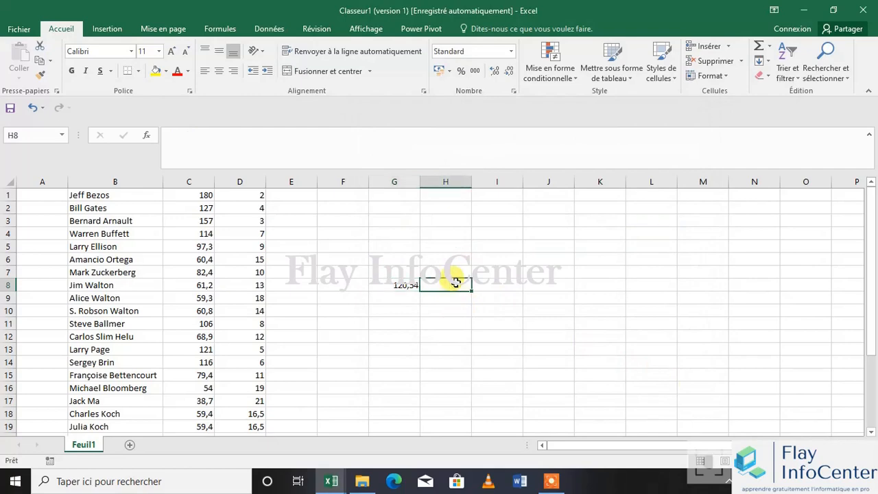
click(219, 29)
click(23, 62)
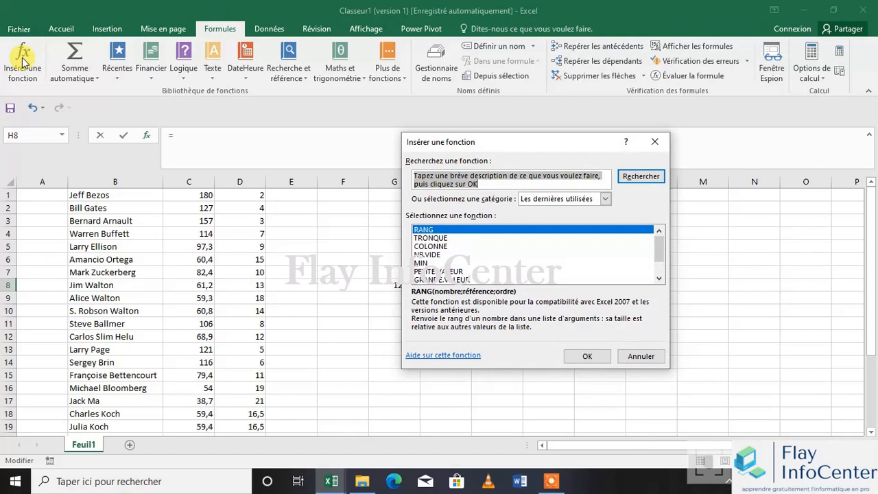
text(a)
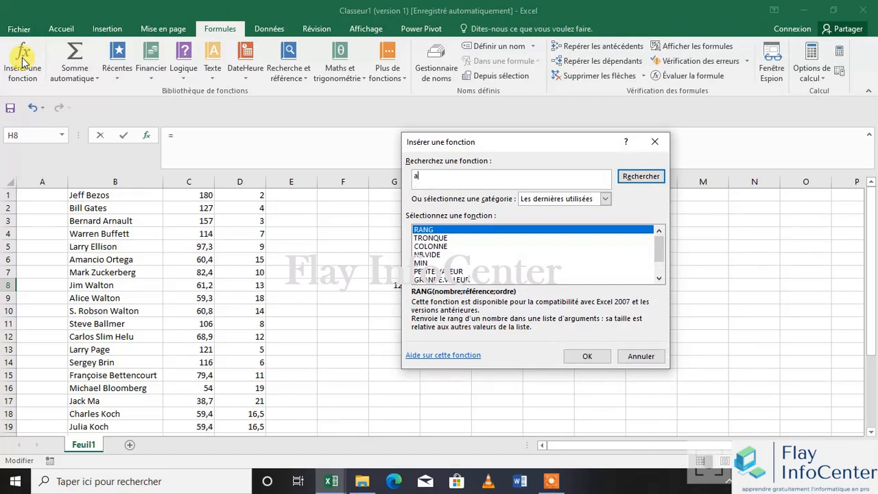
text(rrondi)
click(642, 176)
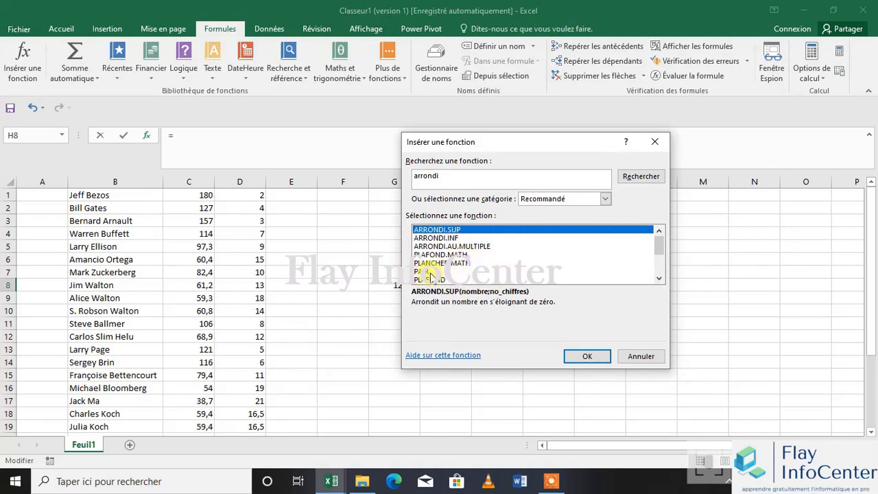
Browse the suggested rounding functions and insert ARRONDI.SUP in cell H8
click(660, 279)
click(659, 278)
click(659, 278)
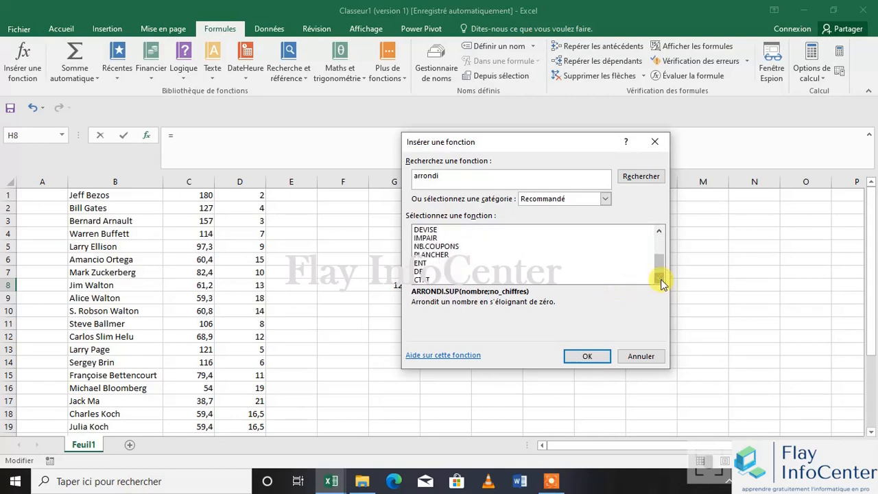
click(661, 253)
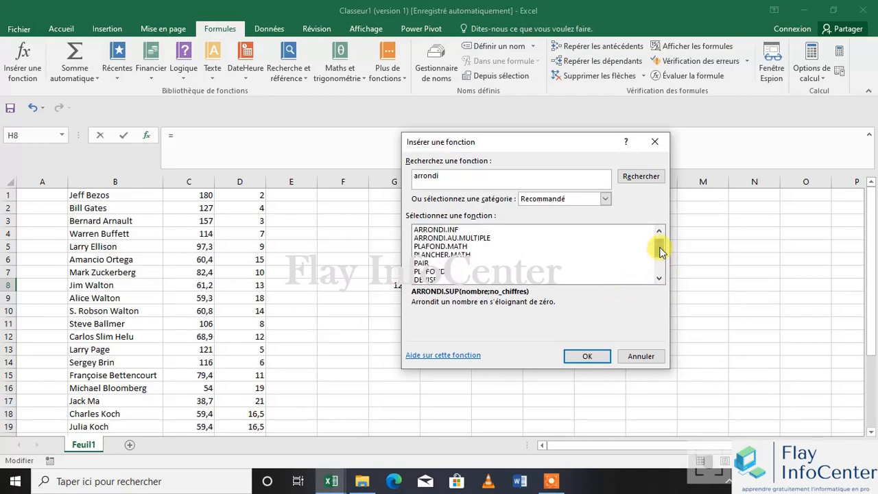
drag(661, 252, 659, 221)
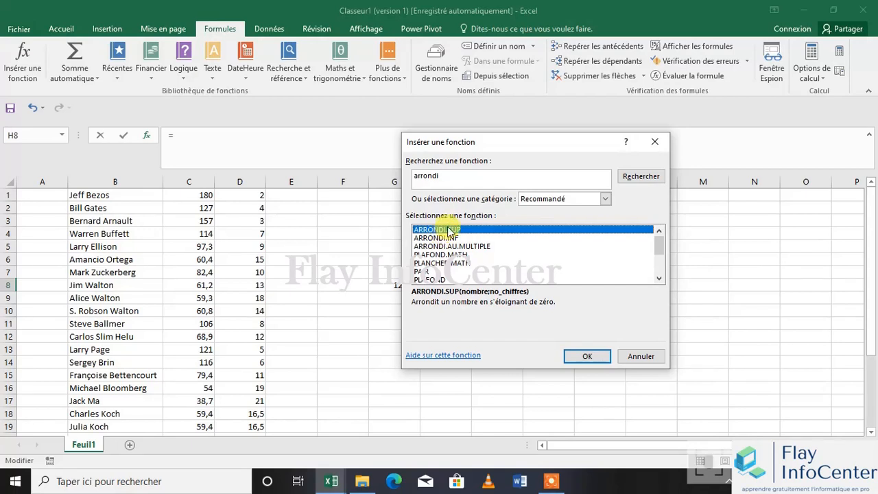
click(585, 358)
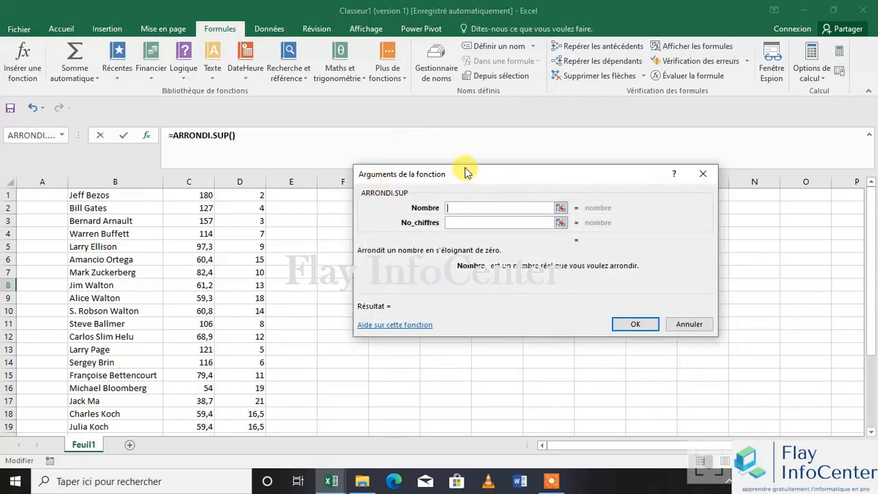
Set the Nombre argument of ARRONDI.SUP to cell G8, keeping the source cell uncovered
drag(465, 174, 460, 317)
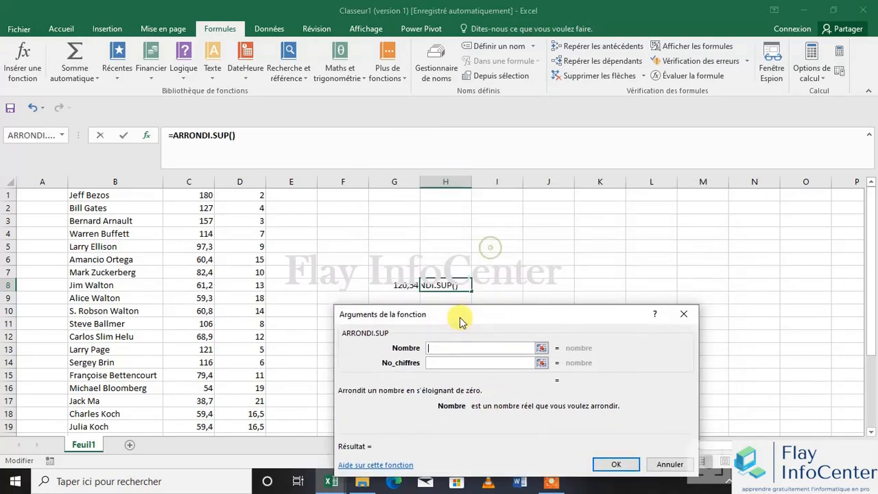
click(404, 287)
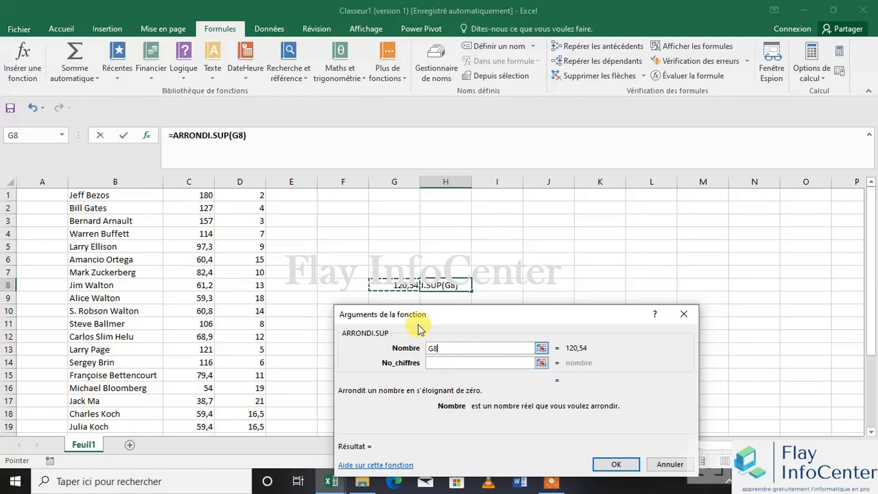
drag(409, 319, 195, 105)
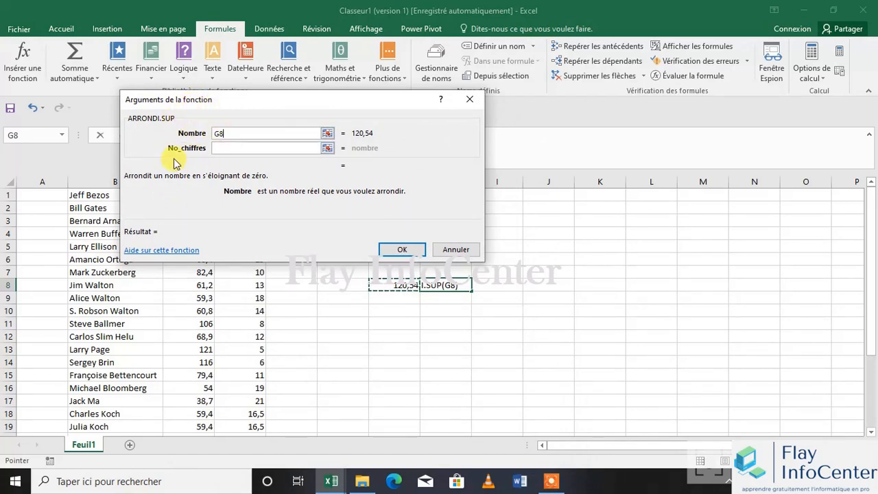
Try -2, -1 and -4 as the No_chiffres argument of ARRONDI.SUP, and clear the argument
click(231, 148)
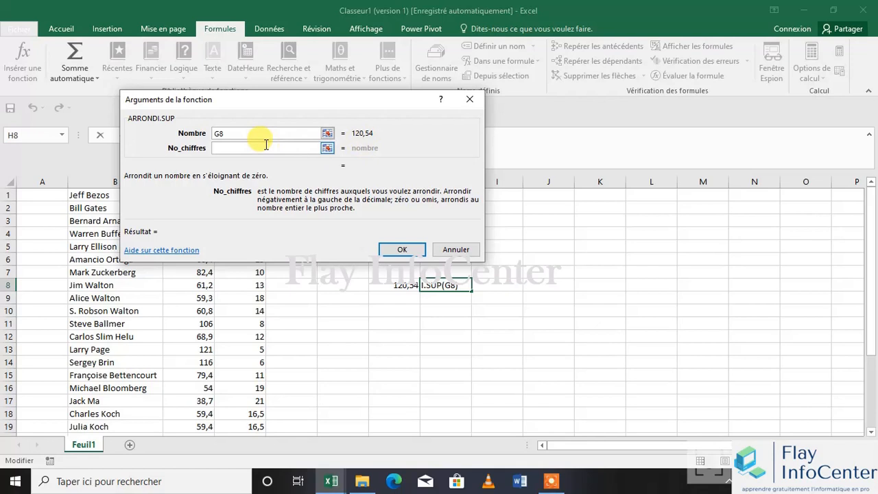
text(-2)
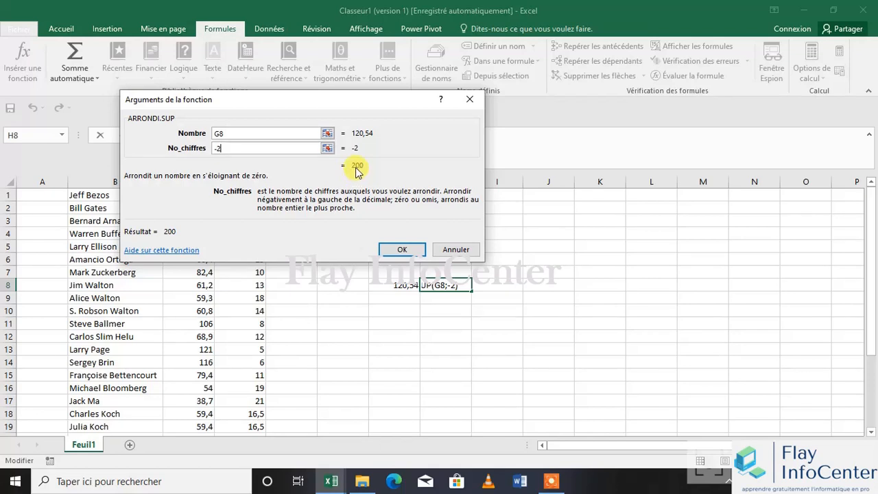
key(BackSpace)
key(BackSpace)
text(-1)
key(BackSpace)
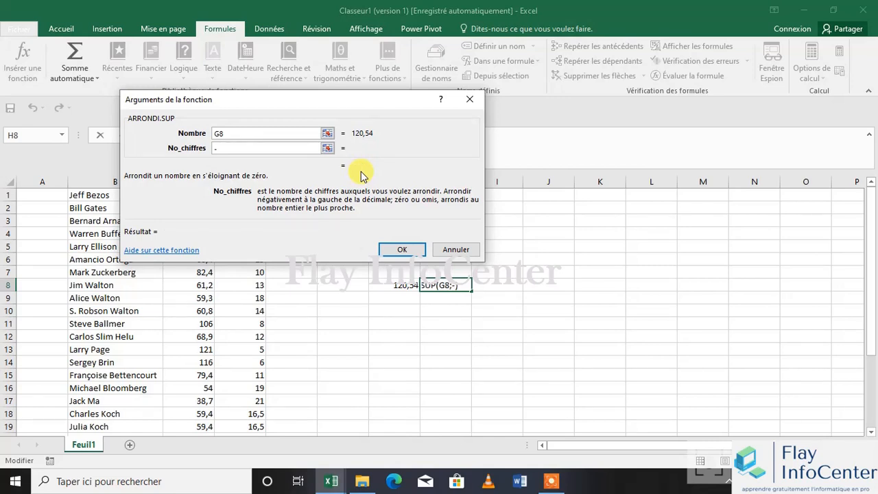
text(4)
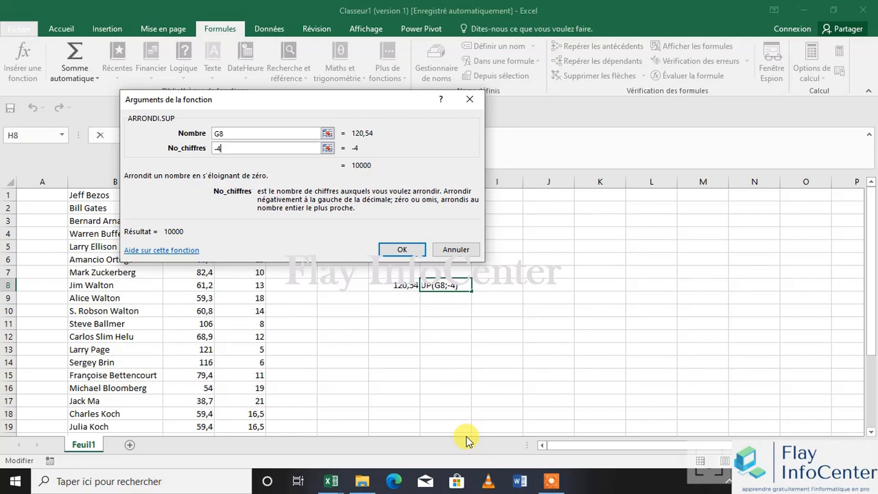
key(BackSpace)
key(BackSpace)
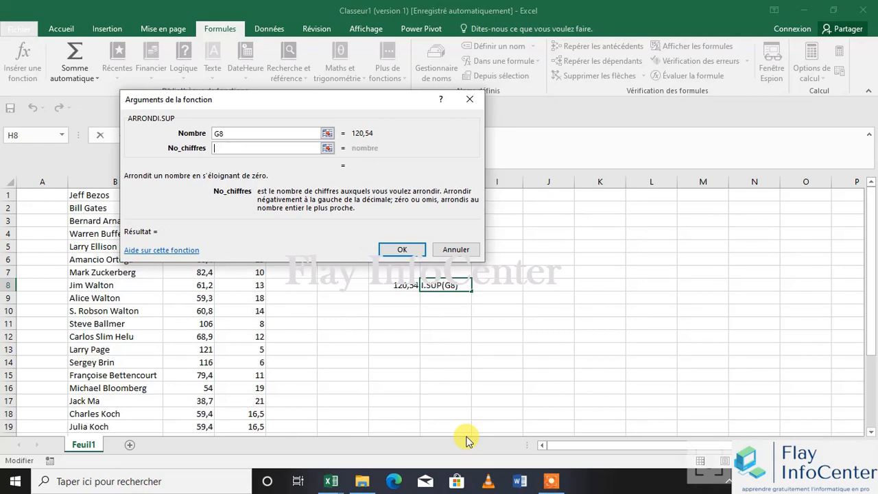
Try -2 again as the No_chiffres argument, and set it to -1
text(-2)
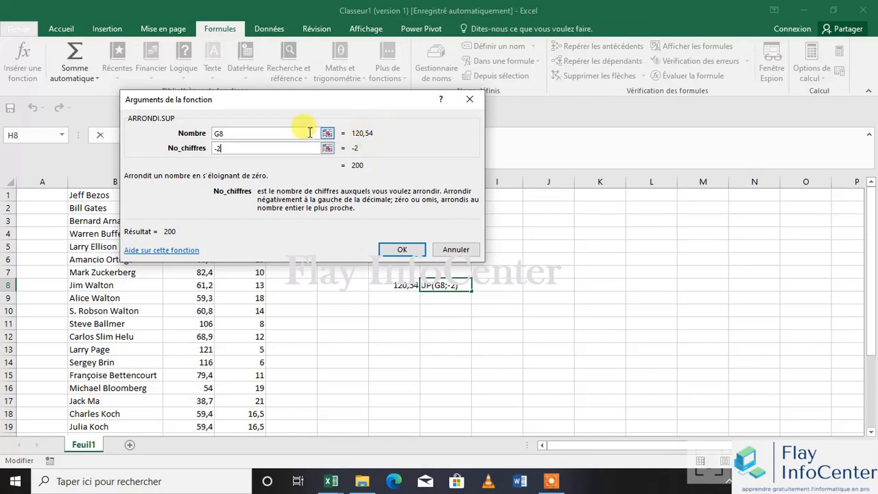
key(BackSpace)
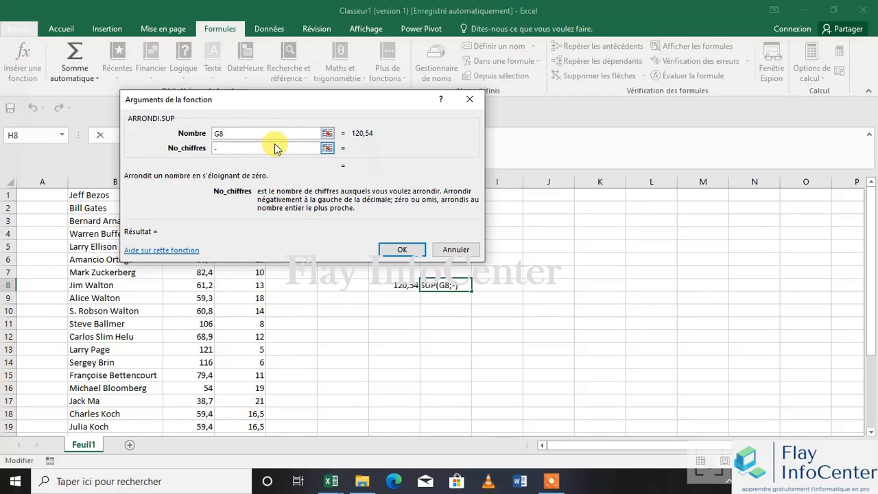
text(1)
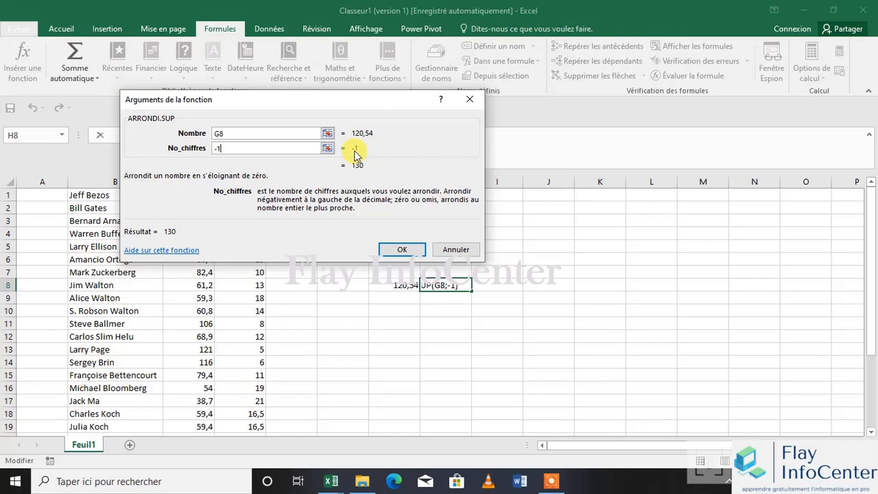
Try ARRONDI.SUP with No_chiffres -2 and 180 as the Nombre argument, and cancel the function
key(BackSpace)
text(2)
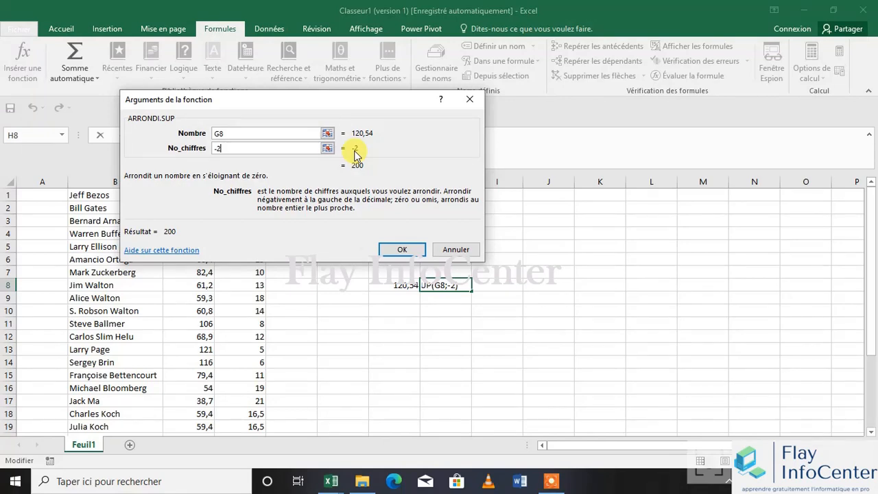
click(281, 132)
key(BackSpace)
key(BackSpace)
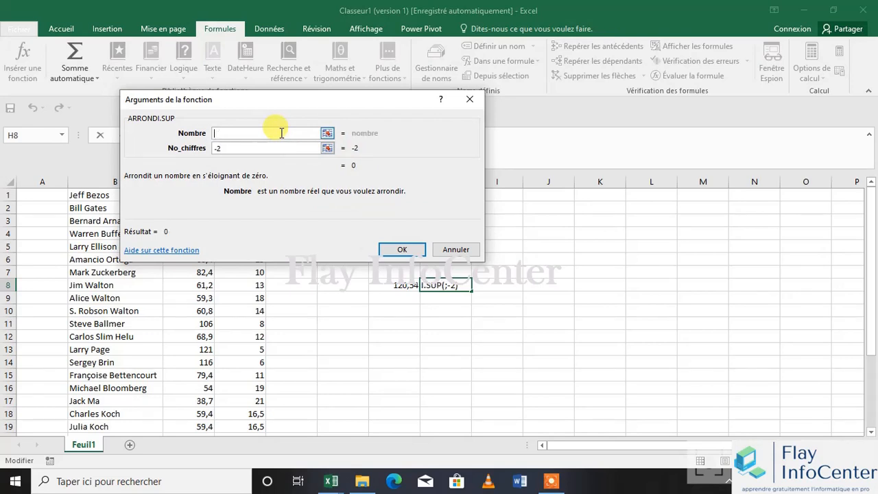
text(180)
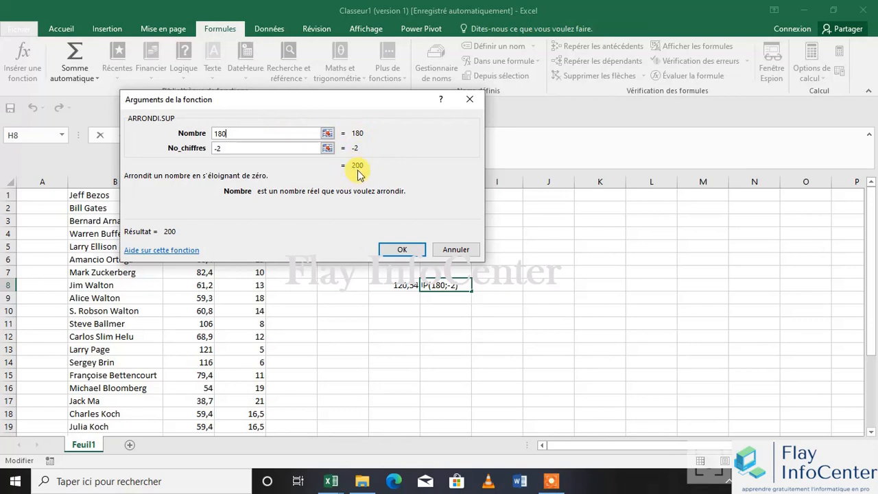
click(477, 99)
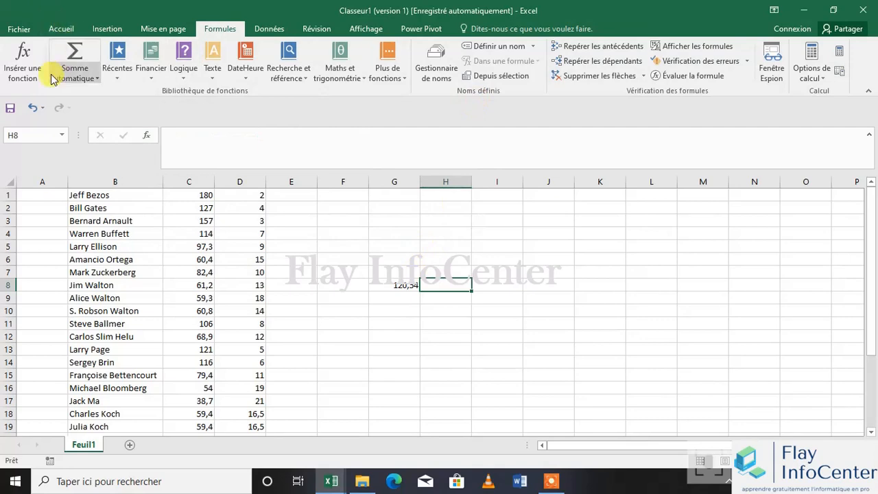
Insert ARRONDI.SUP in cell H8 with G8 as Nombre and 1 as No_chiffres
click(22, 69)
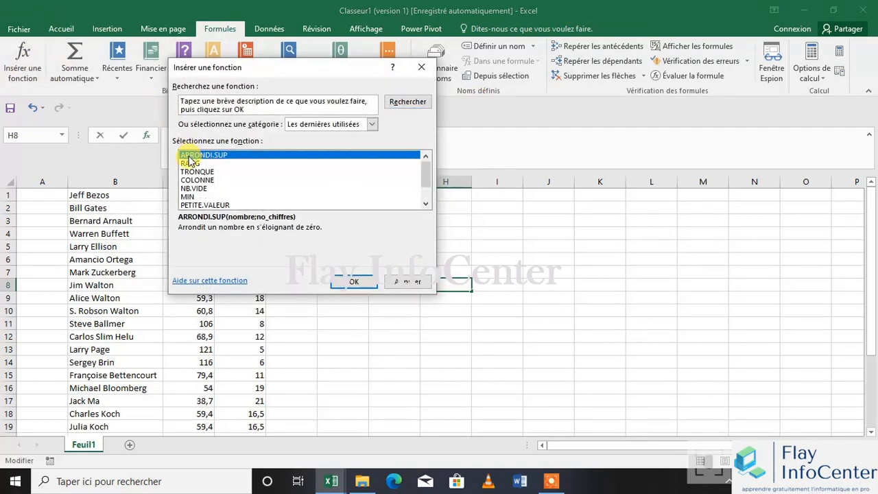
click(354, 281)
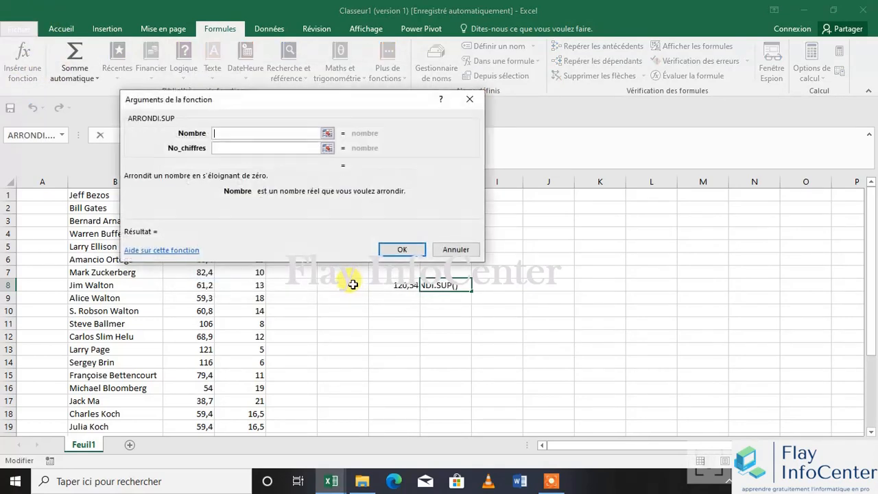
click(379, 284)
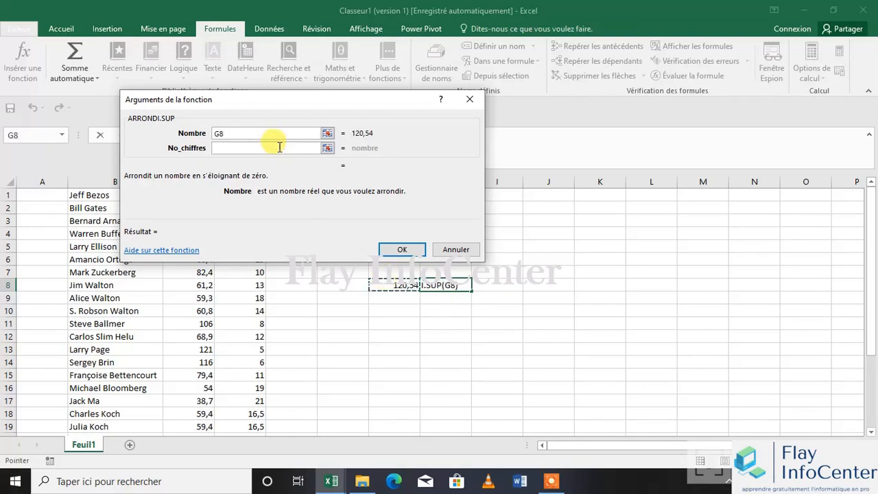
click(240, 149)
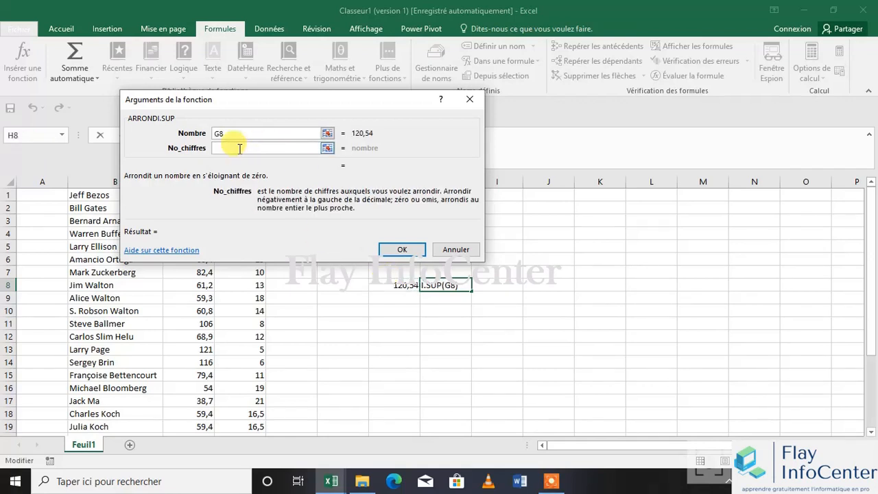
text(1)
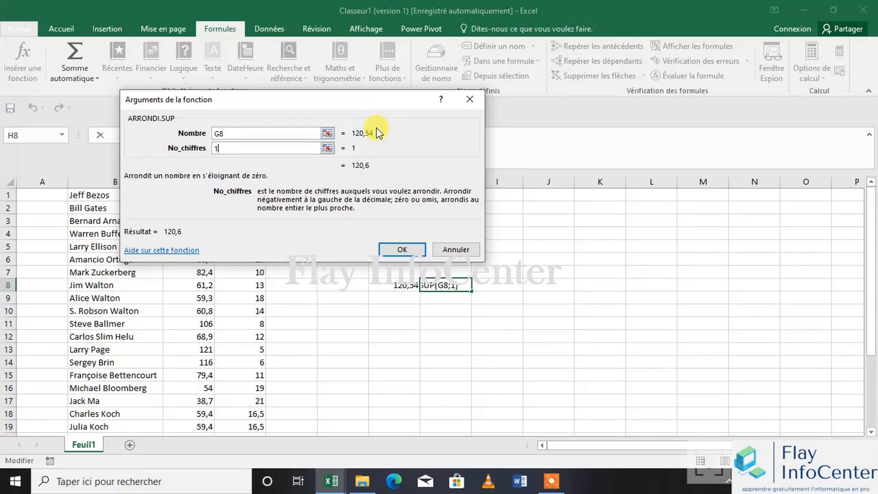
Try -3 and 3 as the No_chiffres argument of ARRONDI.SUP, and set it back to 1
key(BackSpace)
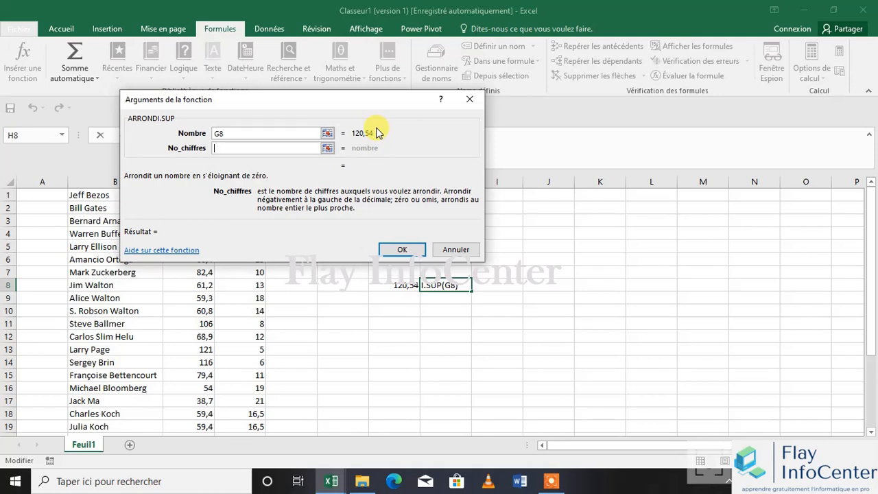
text(-3)
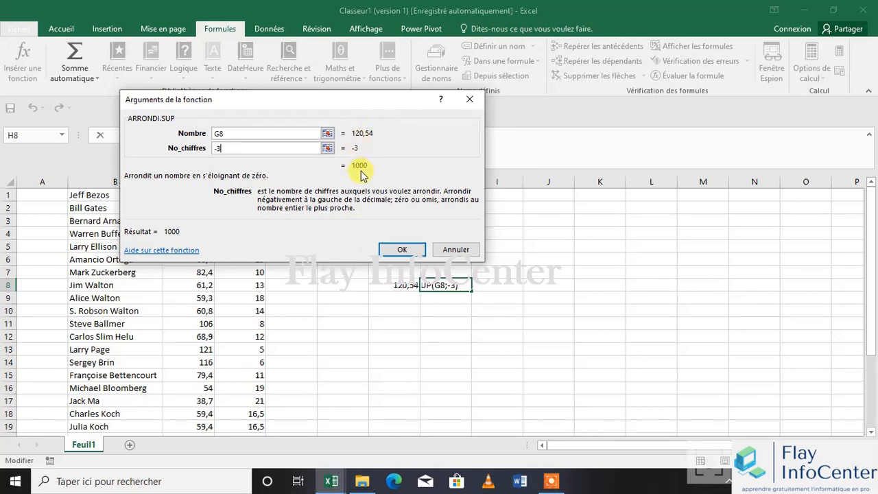
key(BackSpace)
key(BackSpace)
text(3)
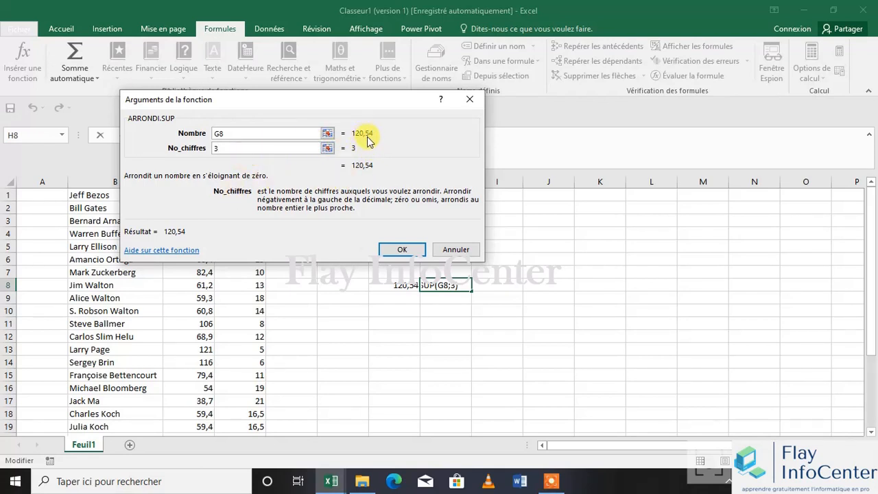
key(BackSpace)
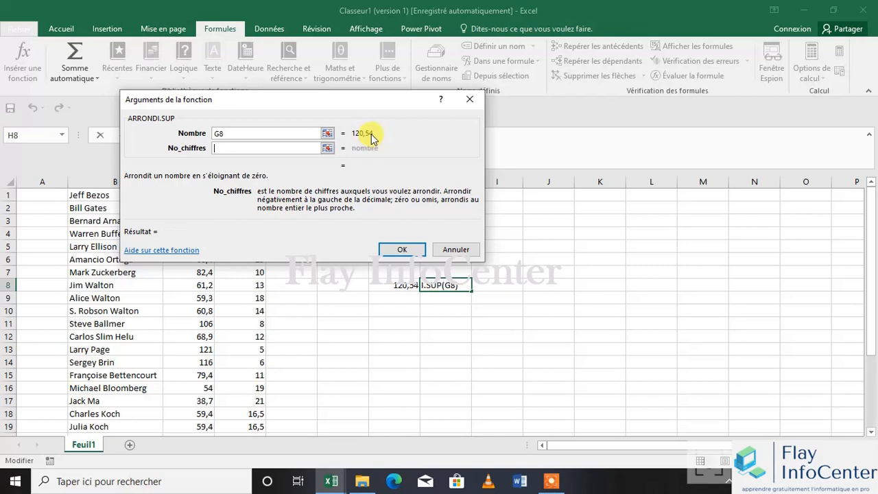
text(1)
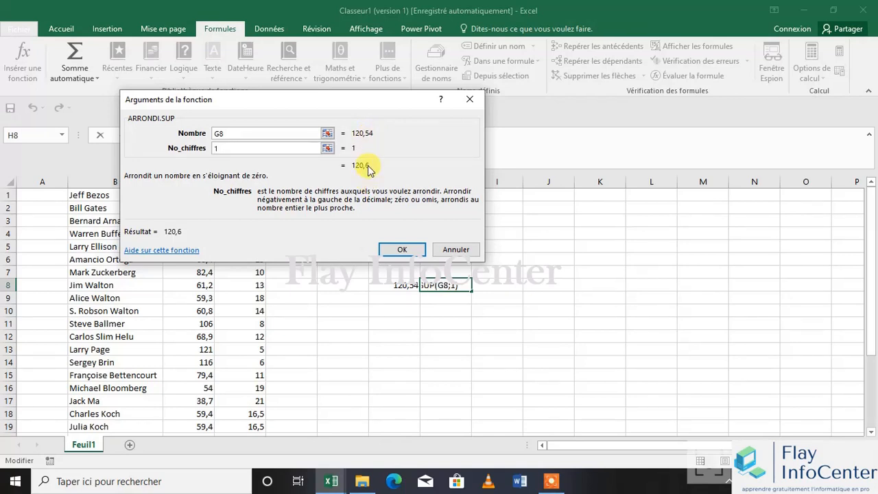
Try 2, 5 and -5 as the No_chiffres argument of ARRONDI.SUP, and clear the argument
key(BackSpace)
text(2)
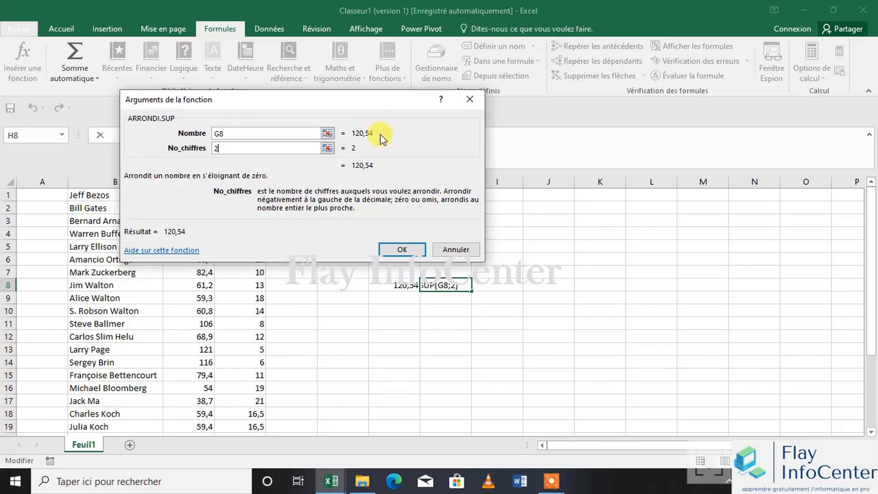
key(BackSpace)
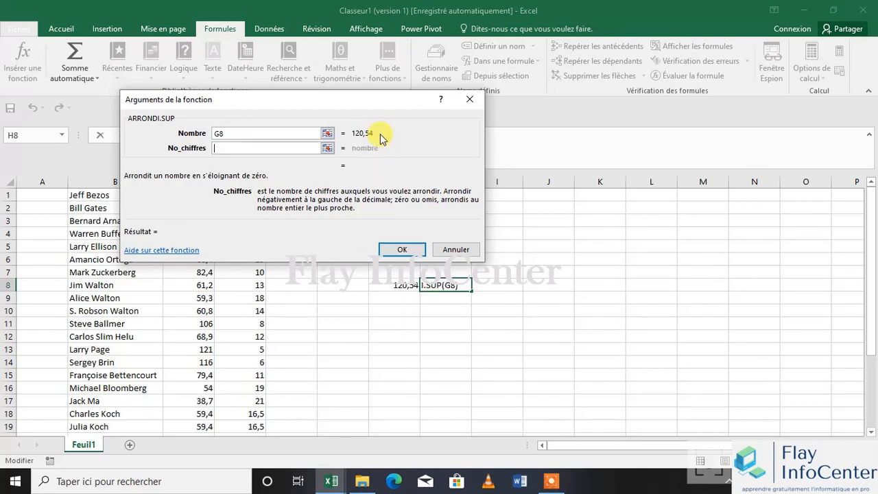
text(5)
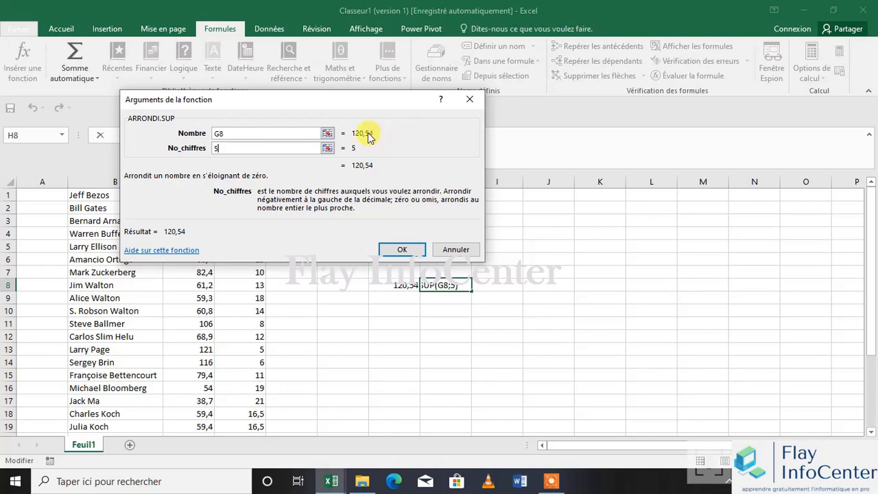
key(BackSpace)
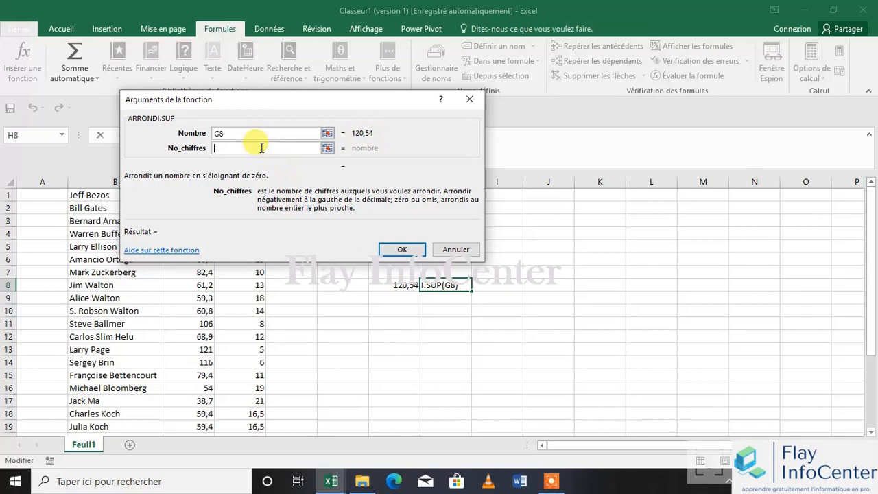
text(-5)
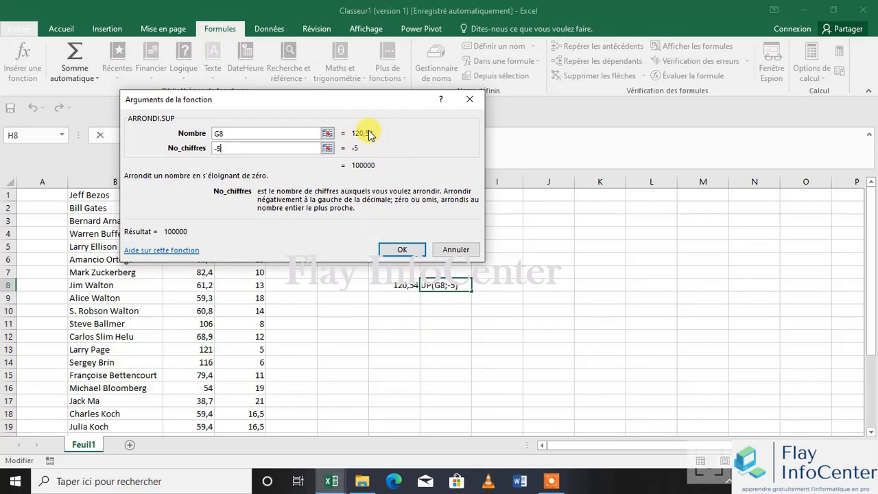
key(BackSpace)
key(BackSpace)
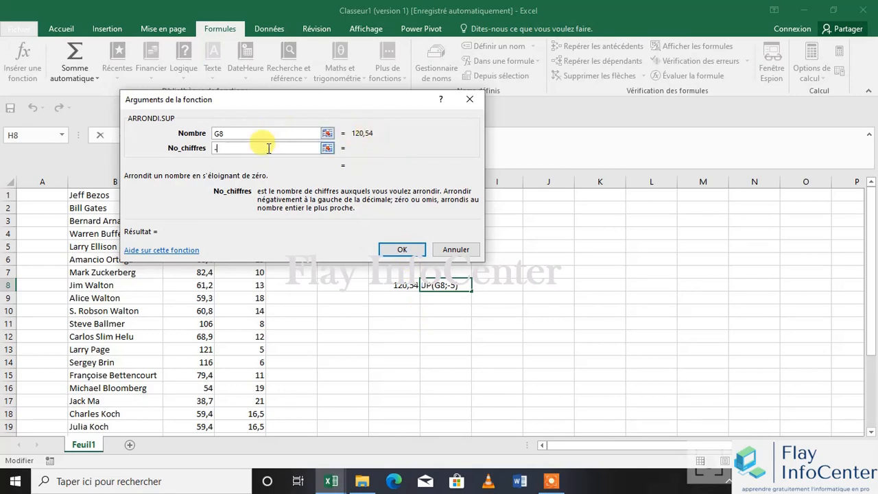
Try 1 and the decimal value 1,252525 as the No_chiffres argument, clear it, and cancel ARRONDI.SUP
text(1)
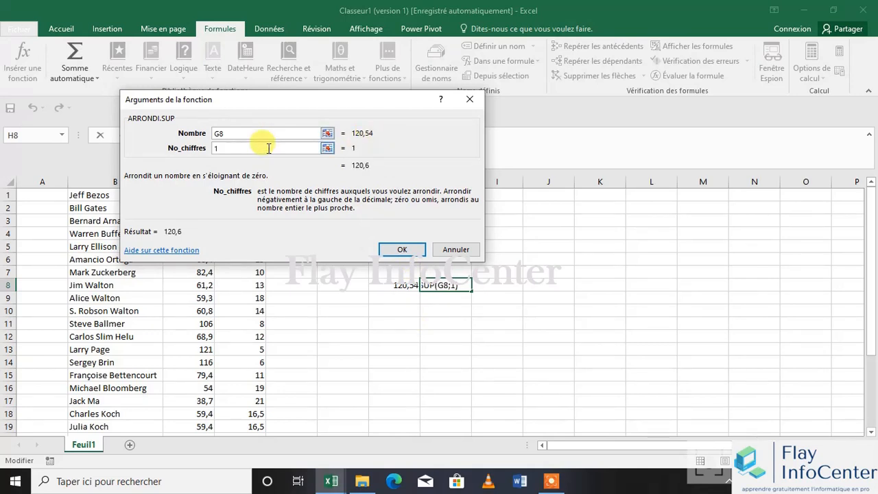
text(?)
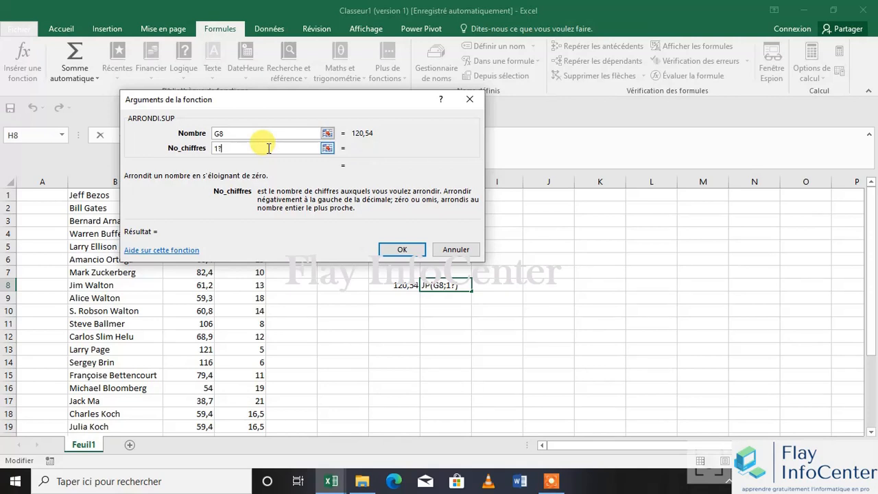
key(BackSpace)
text(,)
text(252525)
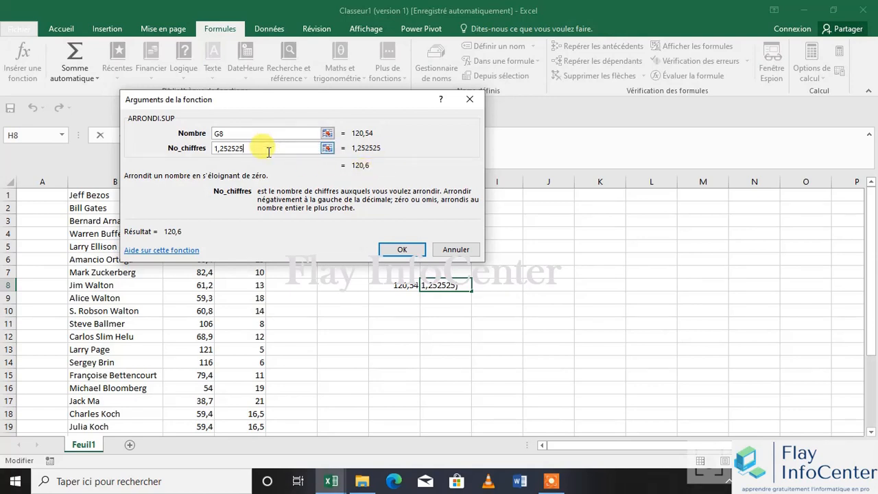
key(BackSpace)
key(BackSpace)
key(BackSpace)
key(BackSpace)
key(BackSpace)
key(BackSpace)
key(BackSpace)
key(BackSpace)
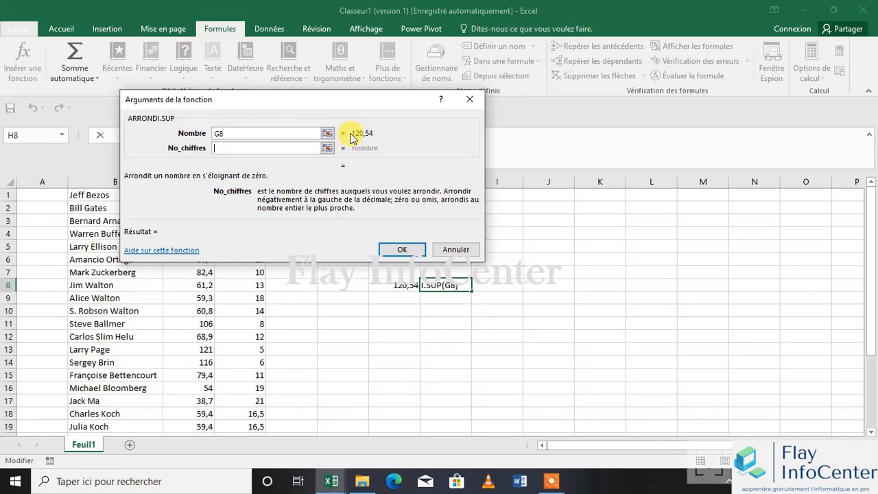
click(469, 99)
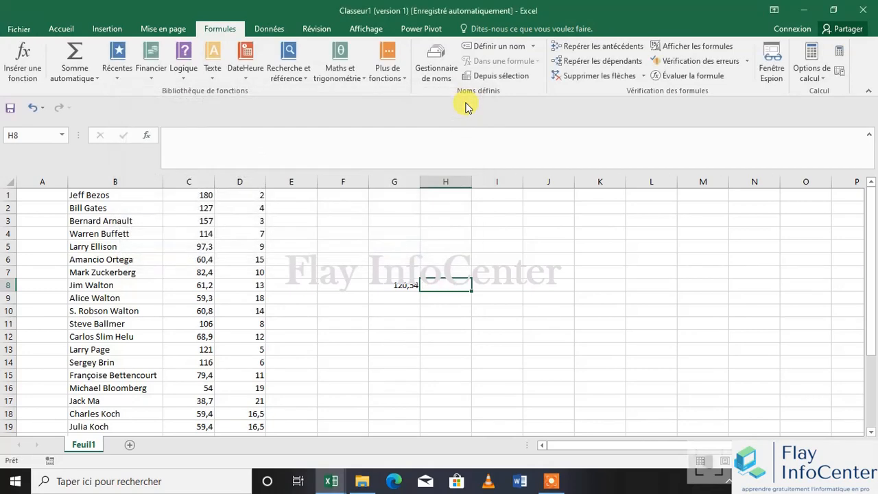
Search the function library for "arrondi" and insert ARRONDI.INF in cell H8
click(22, 65)
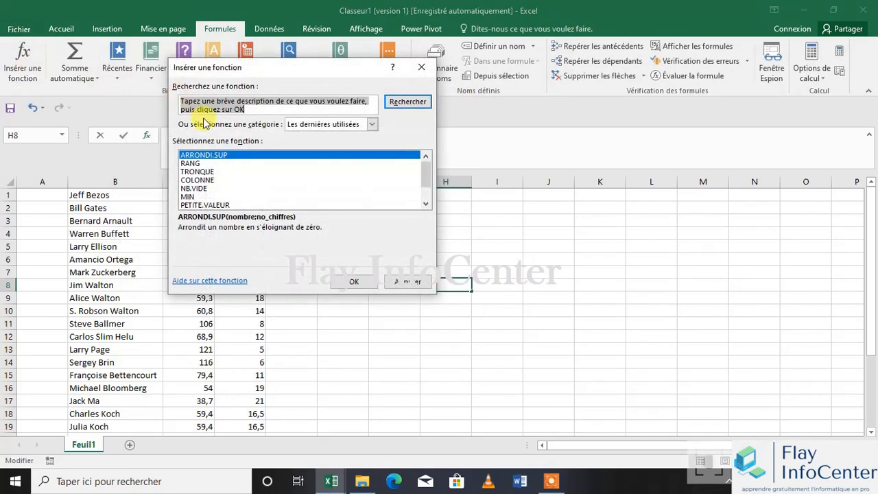
text(arro)
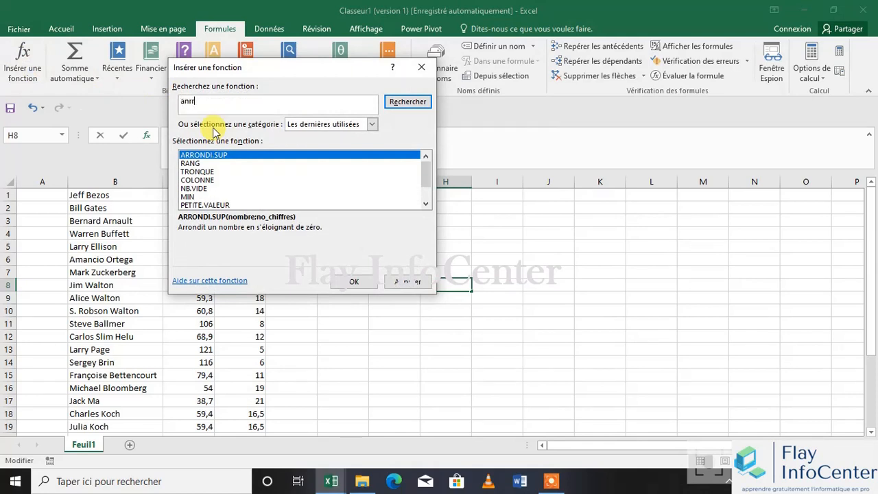
key(BackSpace)
key(BackSpace)
text(r"arro,d"[3:])
key(BackSpace)
key(BackSpace)
text(ndi)
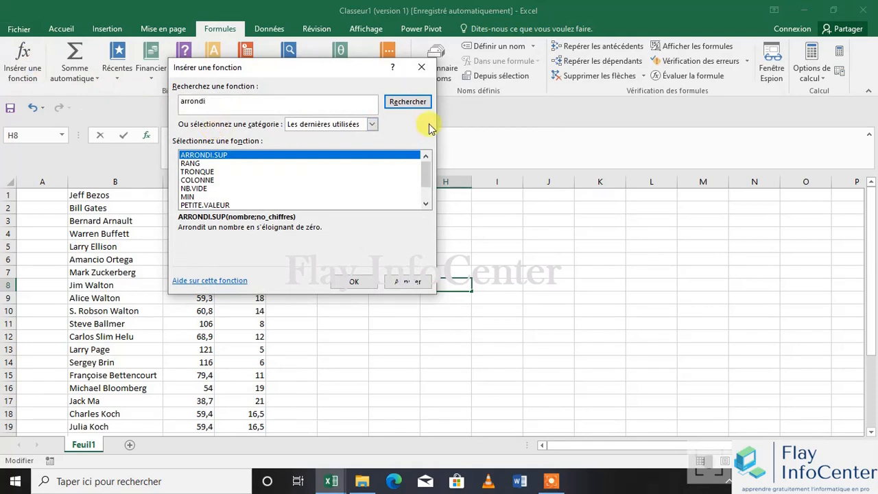
click(420, 103)
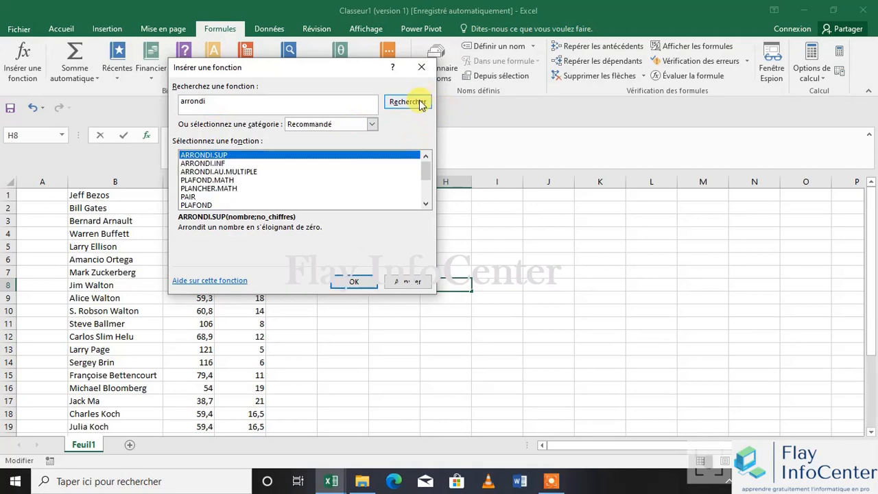
double_click(212, 164)
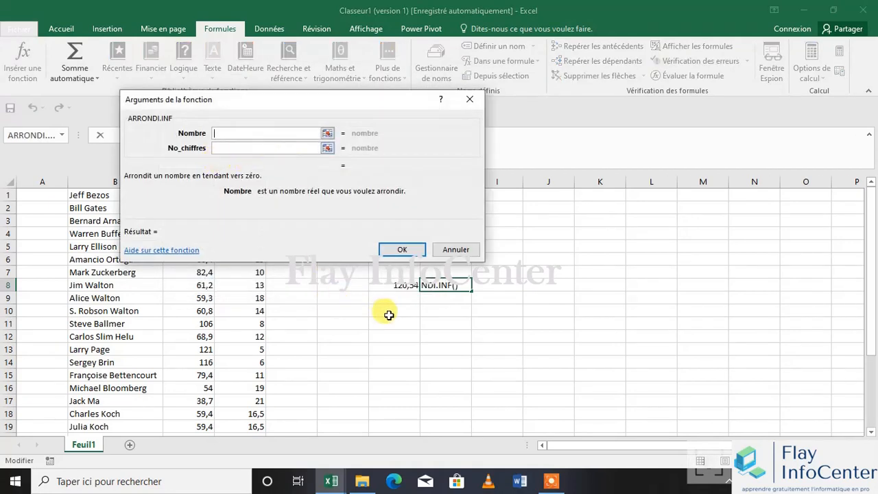
Set the ARRONDI.INF arguments to G8 for Nombre and -1 for No_chiffres
click(401, 285)
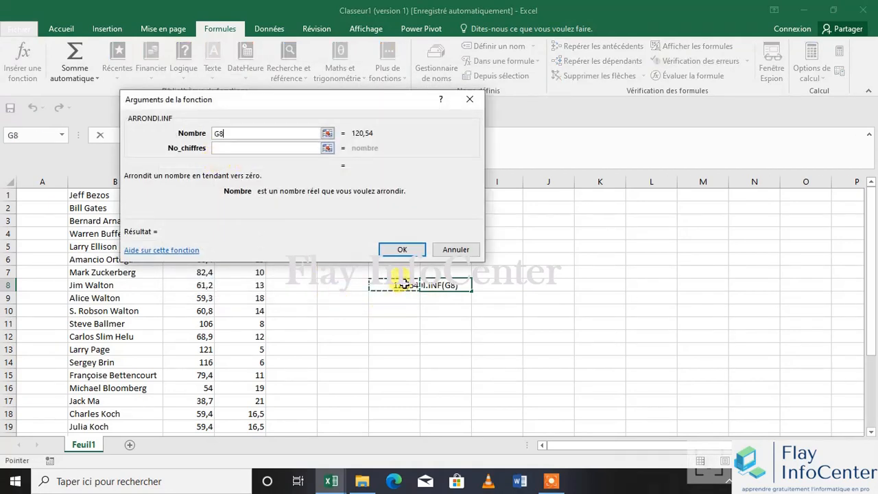
click(223, 149)
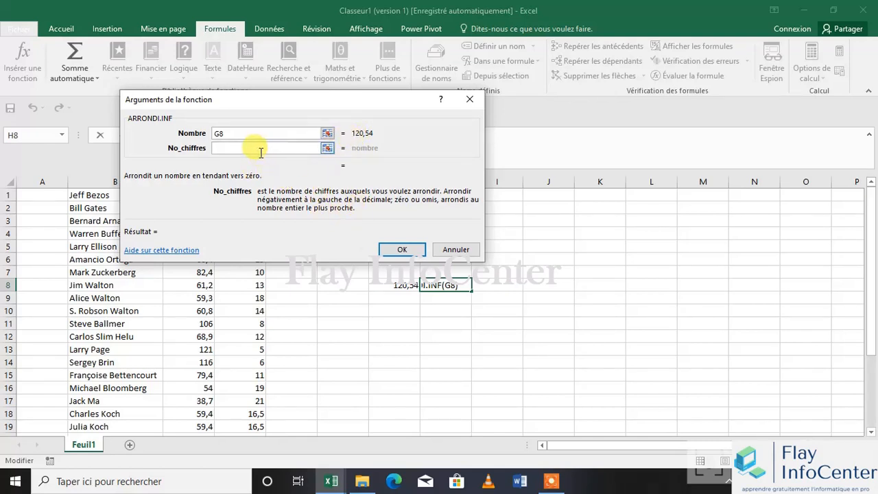
text(-1)
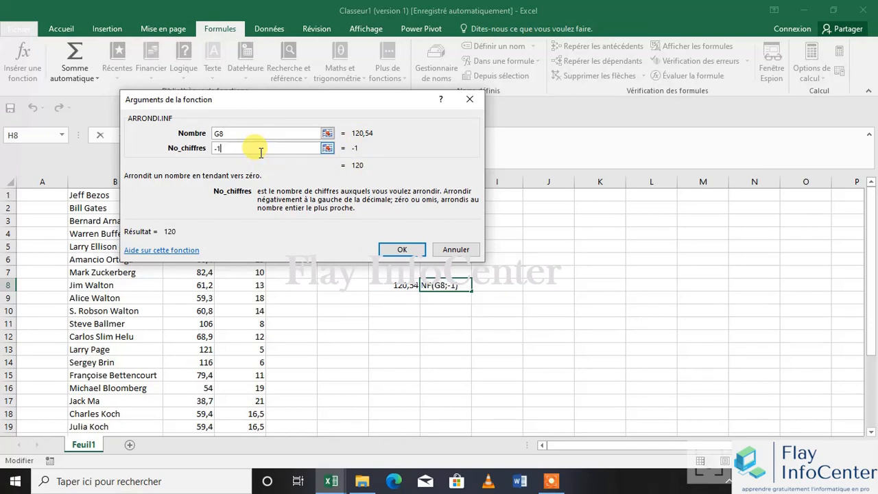
Try -2, -0 and -5 as the No_chiffres argument of ARRONDI.INF, clear it, and cancel the function
key(BackSpace)
text(2)
key(BackSpace)
text(0)
key(BackSpace)
text(5)
key(BackSpace)
key(BackSpace)
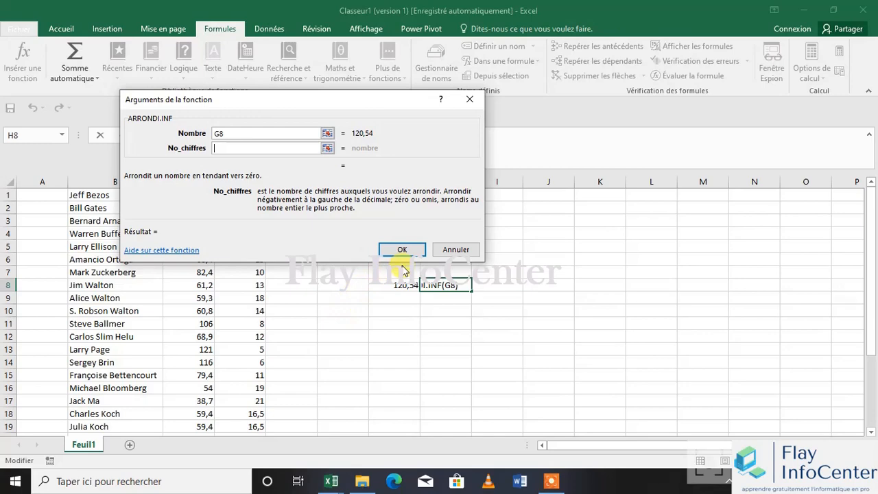
click(448, 250)
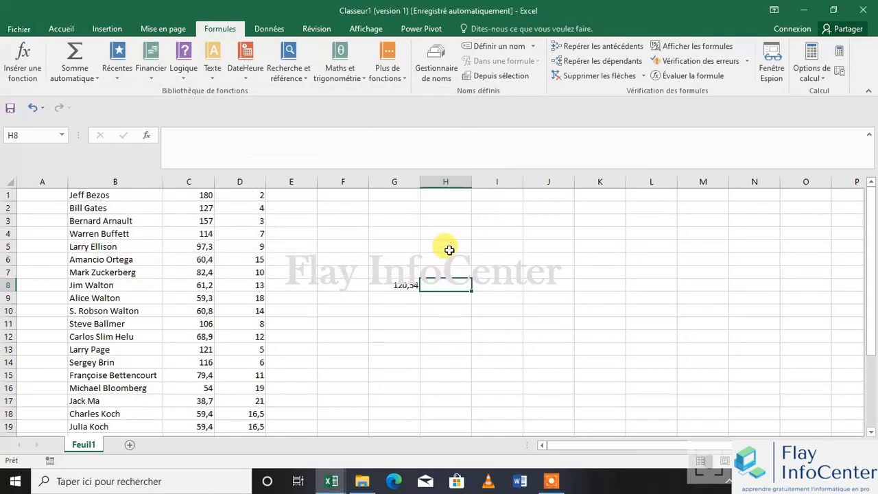
Search the function library for "arrondi" and insert ARRONDI.AU.MULTIPLE in cell H8
click(32, 79)
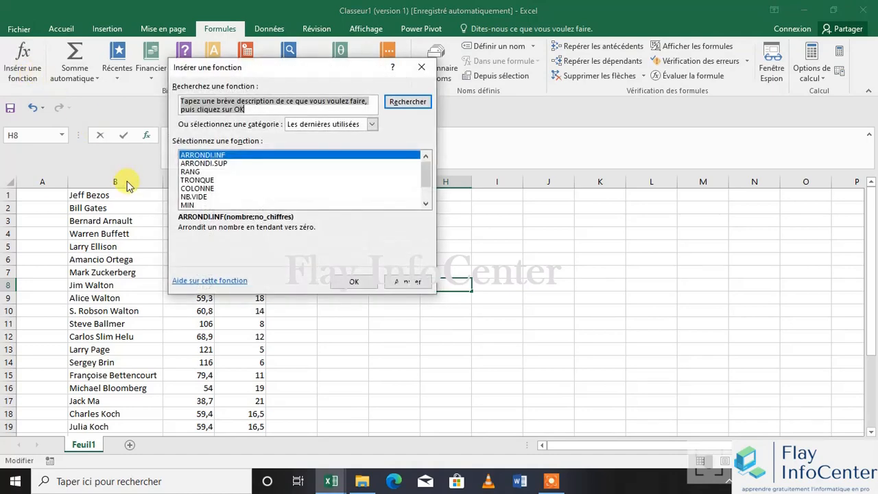
text(arro)
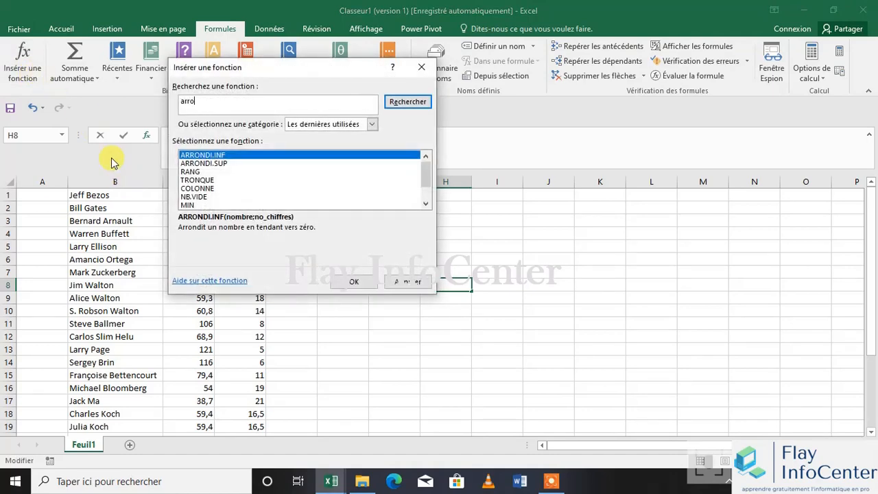
text(ndi)
click(406, 103)
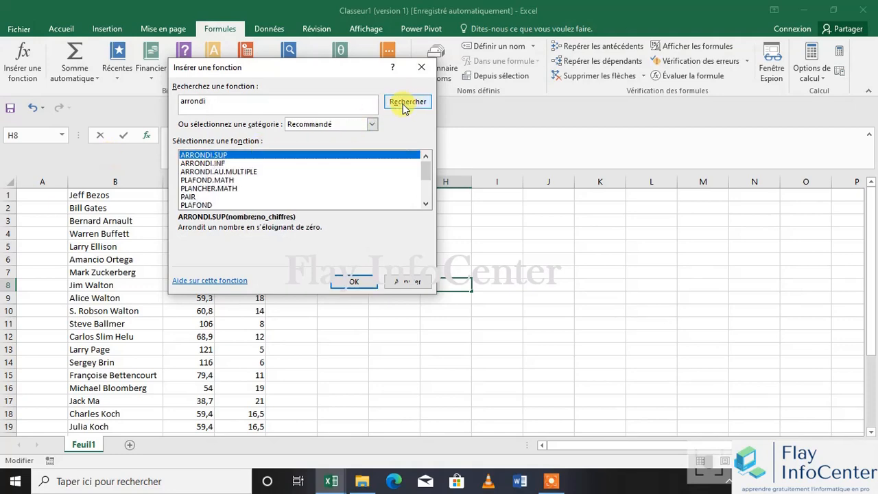
double_click(227, 172)
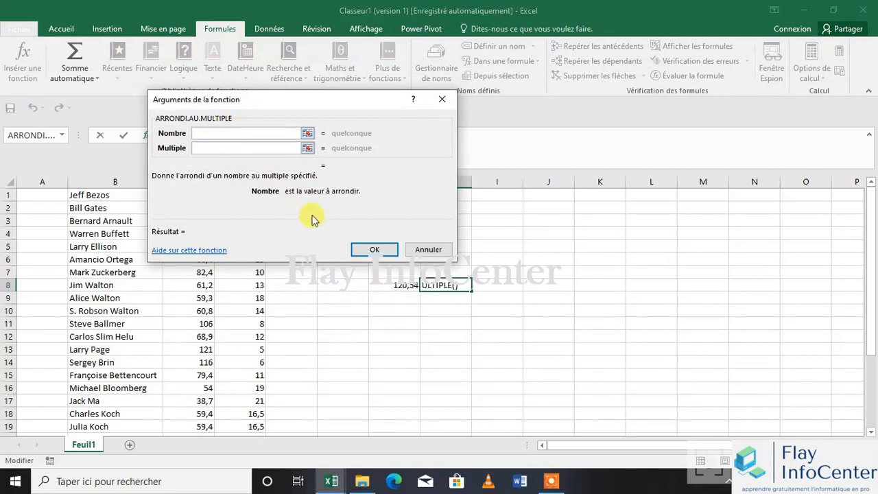
Set the Nombre argument of ARRONDI.AU.MULTIPLE to G8 and move the arguments dialog away from the formula bar
click(221, 149)
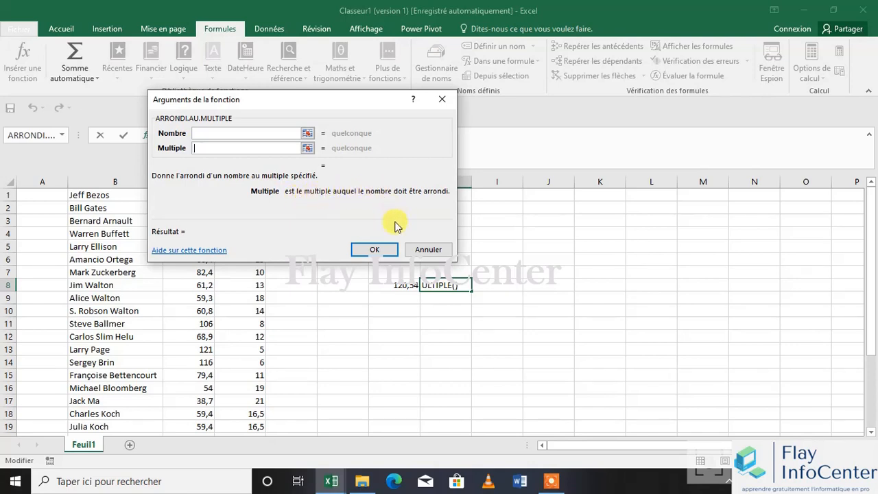
click(226, 133)
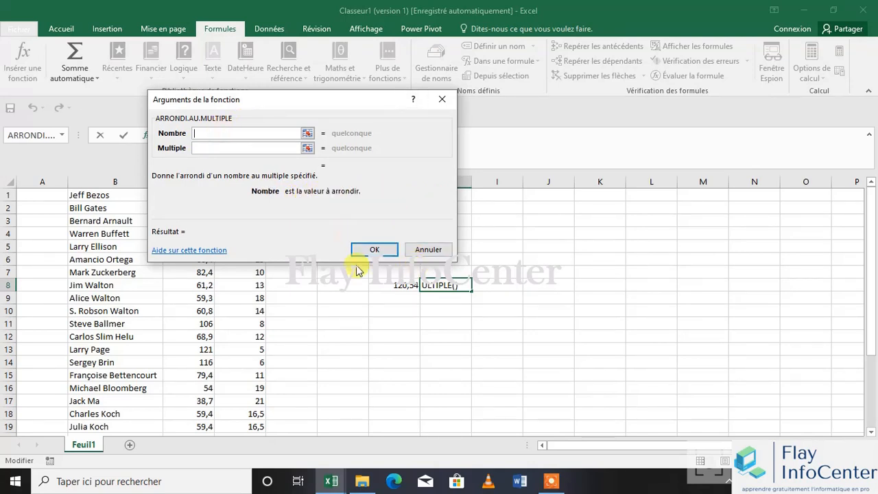
click(377, 285)
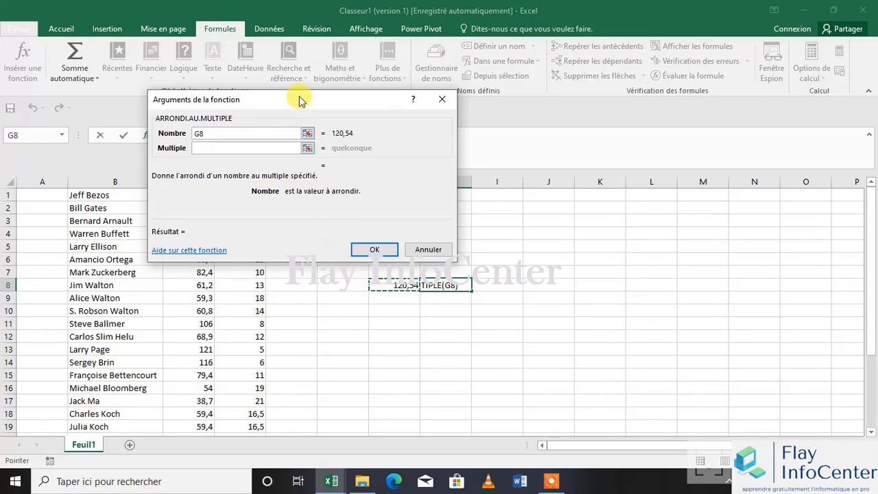
drag(308, 95, 528, 172)
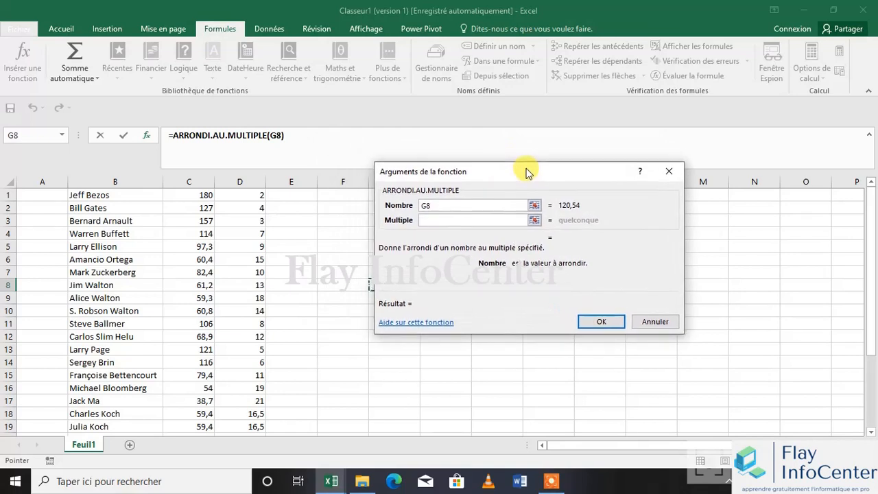
Try cells D14, D7, D17, D13, D8, D6, D12 and D18 as the Multiple argument of ARRONDI.AU.MULTIPLE
click(456, 219)
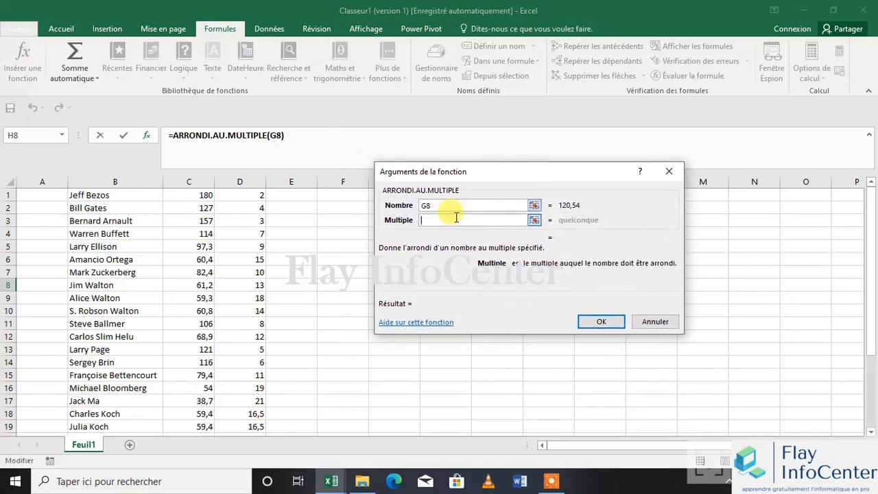
click(257, 359)
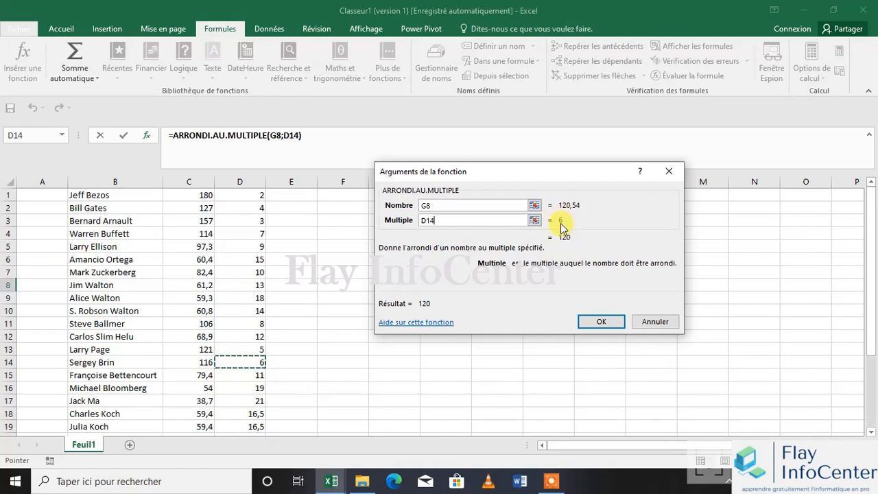
click(243, 272)
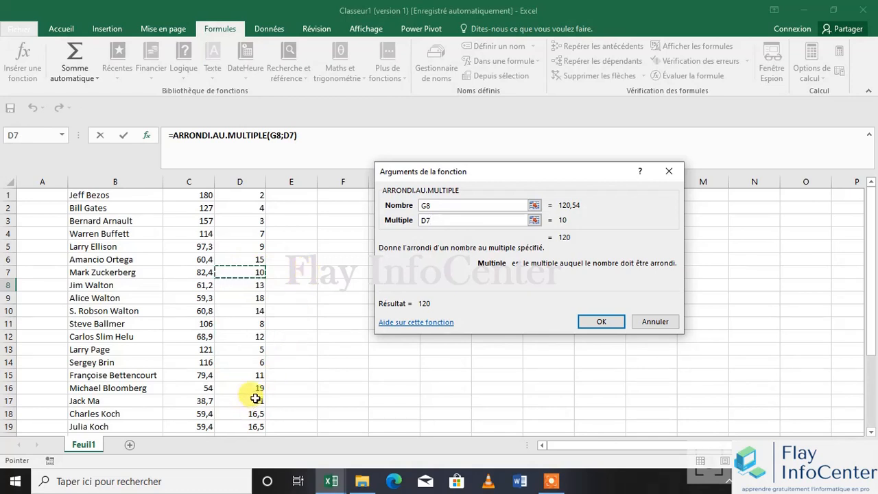
click(256, 400)
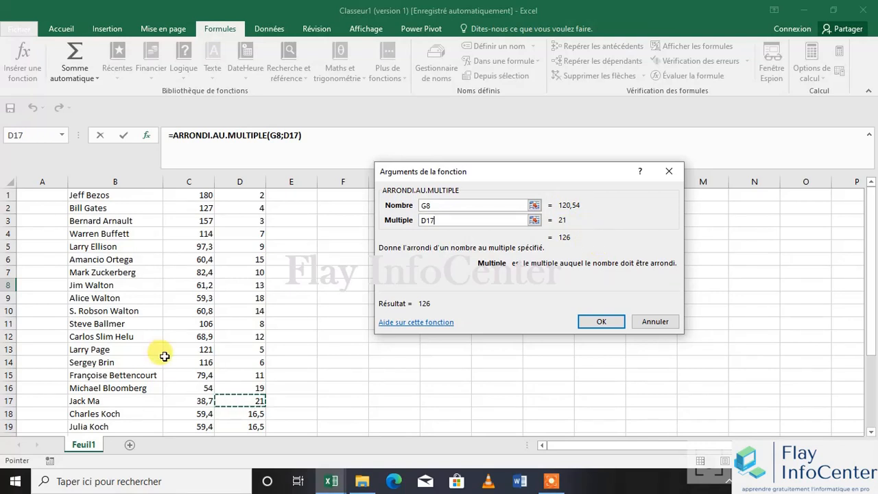
click(253, 349)
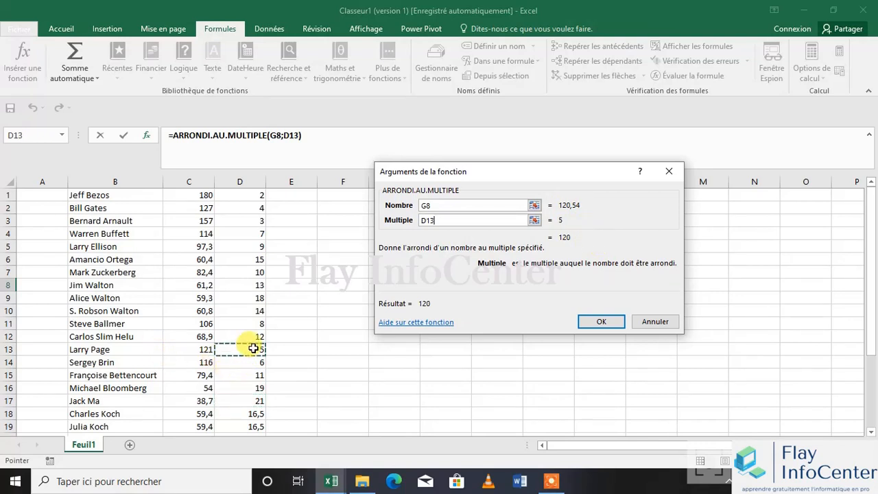
click(253, 284)
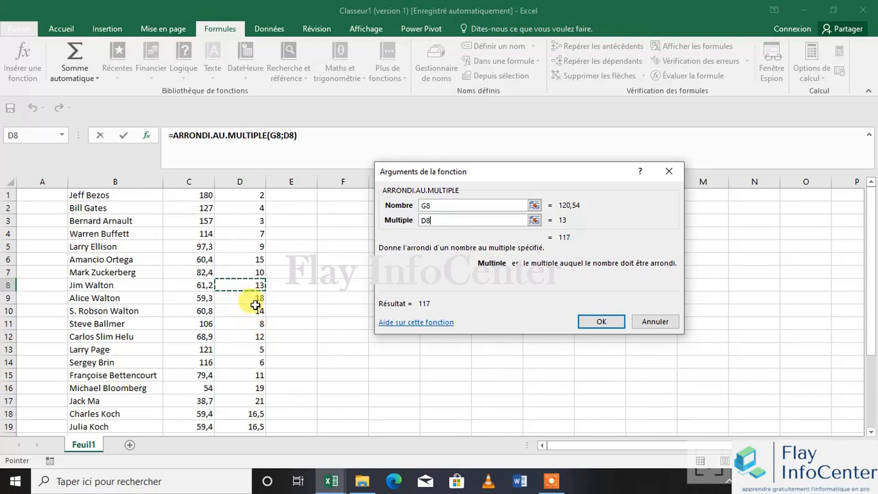
click(251, 258)
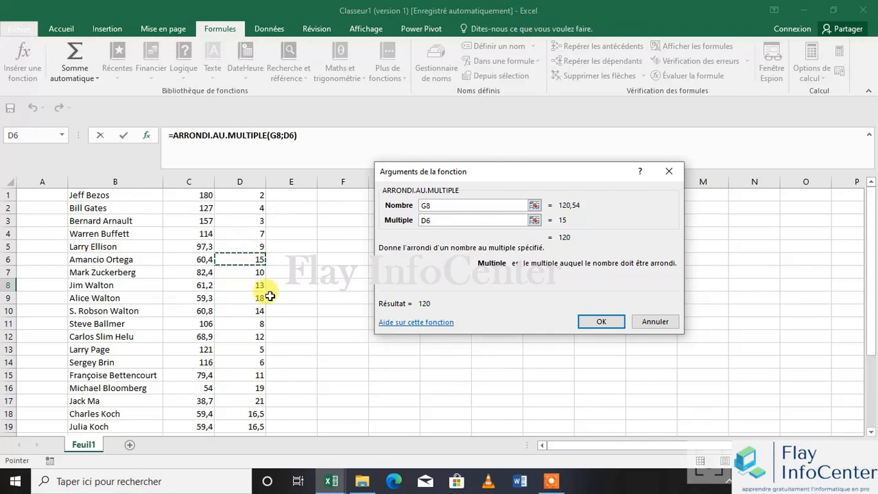
click(252, 337)
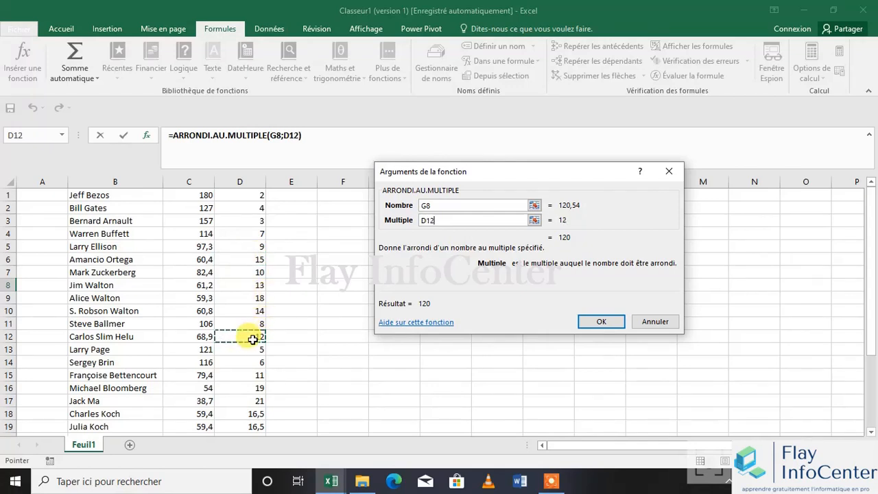
click(248, 414)
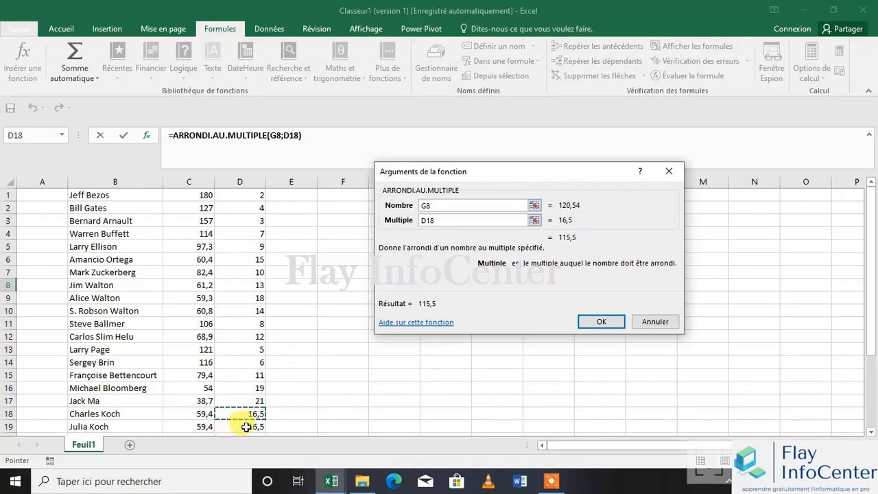
Replace the cell reference in Multiple with 1, 2, 3, -1 and -2 as trials, clear it, and cancel ARRONDI.AU.MULTIPLE
key(BackSpace)
key(BackSpace)
key(BackSpace)
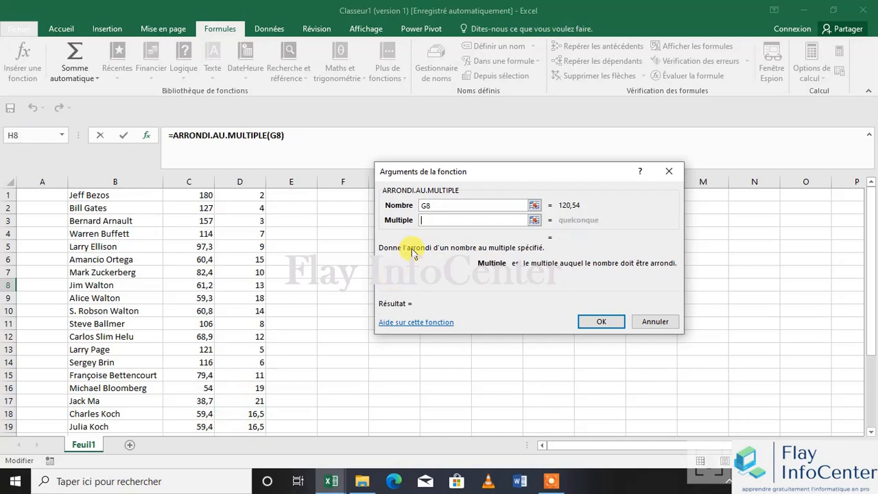
text(1)
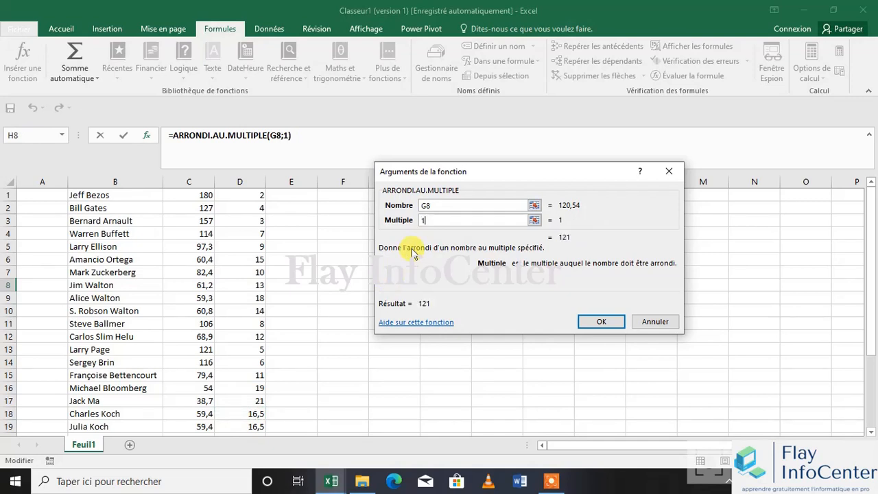
key(BackSpace)
text(2)
key(BackSpace)
text(3)
key(BackSpace)
text(-1)
key(BackSpace)
text(2)
key(BackSpace)
click(668, 169)
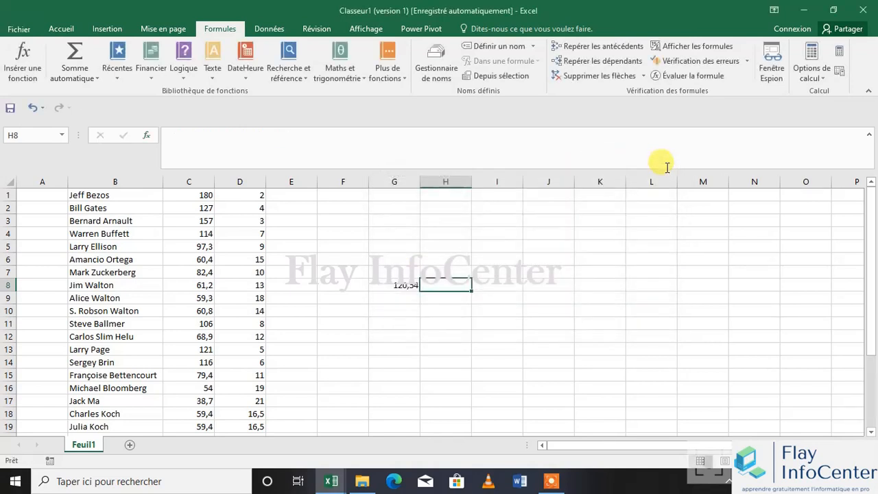
Delete the value in cell G8
click(388, 287)
key(Delete)
click(436, 300)
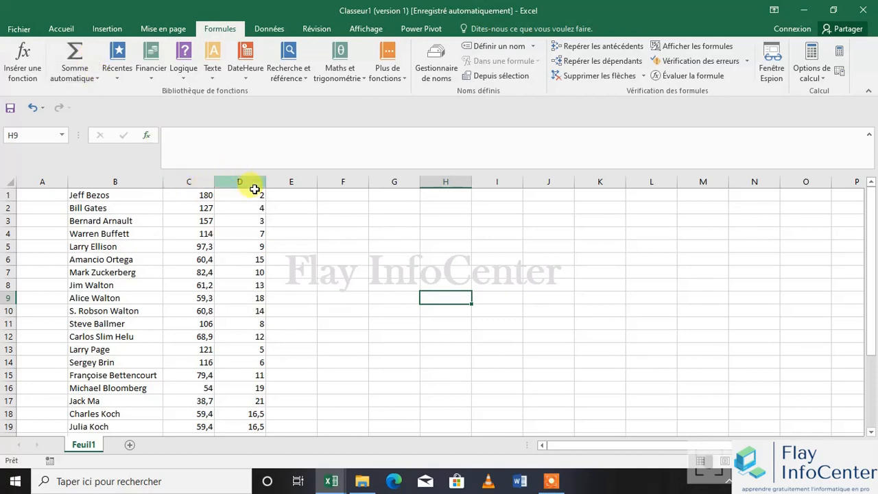
Insert ARRONDI.AU.MULTIPLE in cell G10 with 125 for Nombre and 25 for Multiple
click(379, 306)
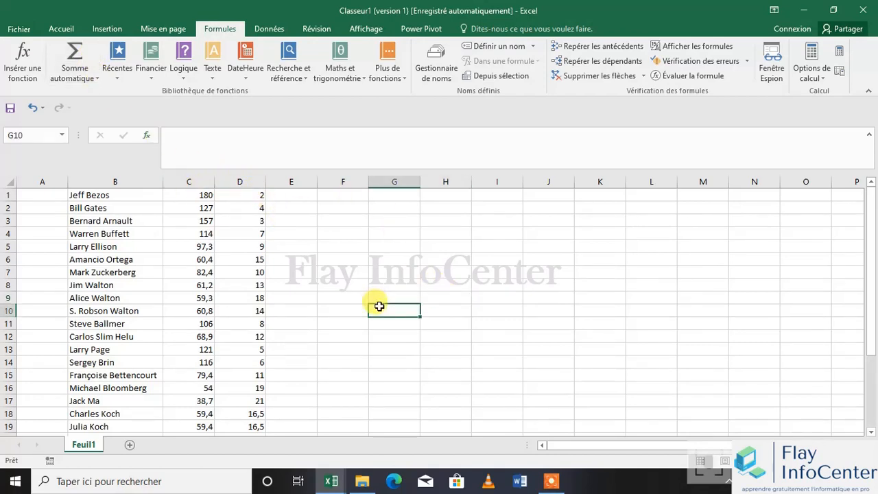
click(14, 63)
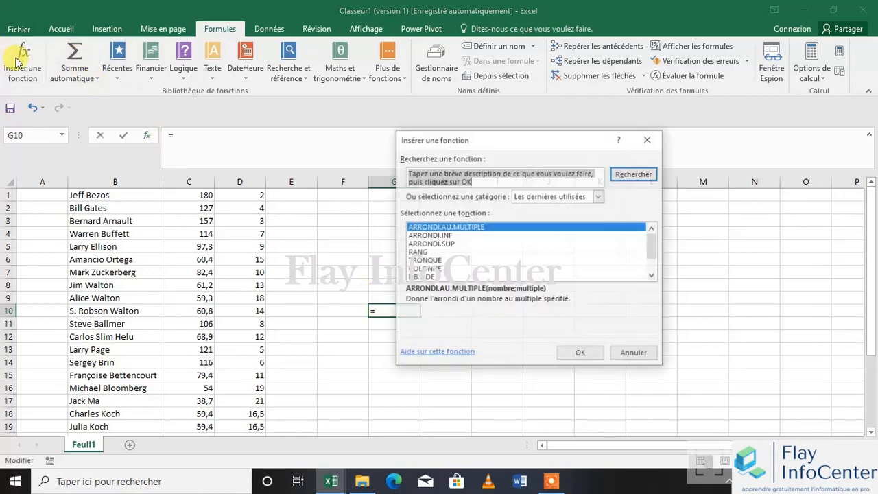
double_click(467, 228)
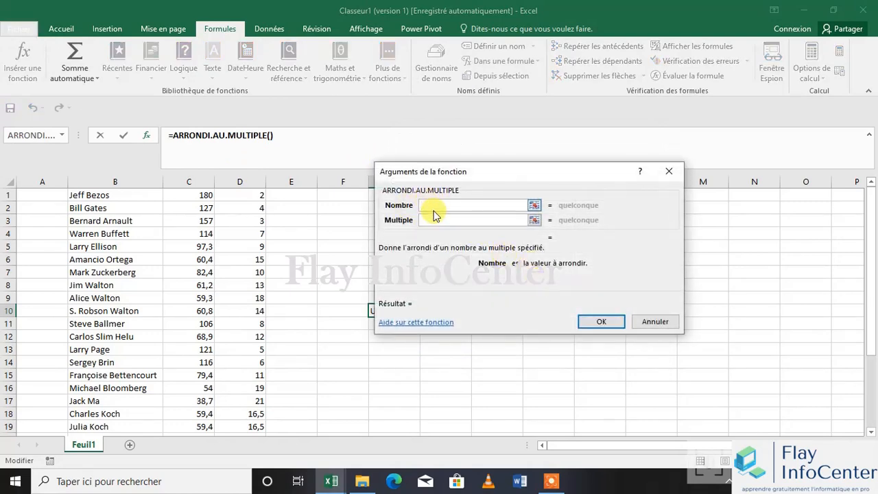
text(125)
click(424, 219)
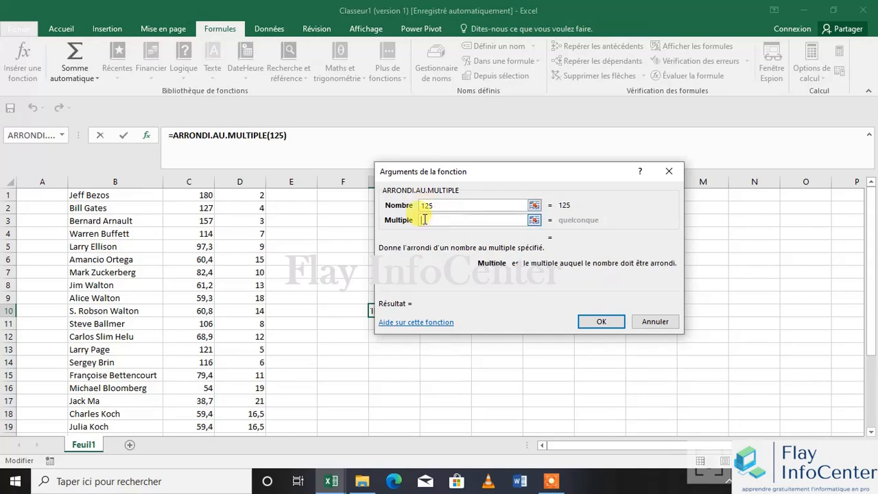
text(25)
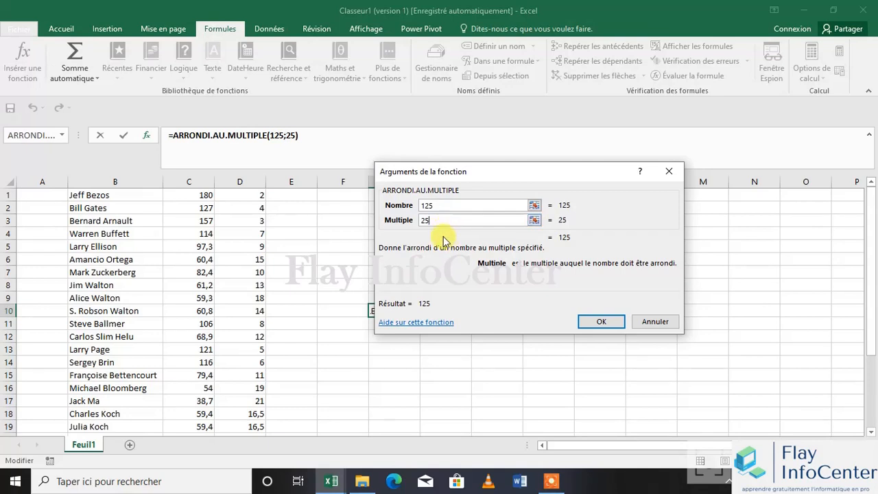
Change the Nombre argument to 135 and then to 145, and confirm the ARRONDI.AU.MULTIPLE formula
click(431, 206)
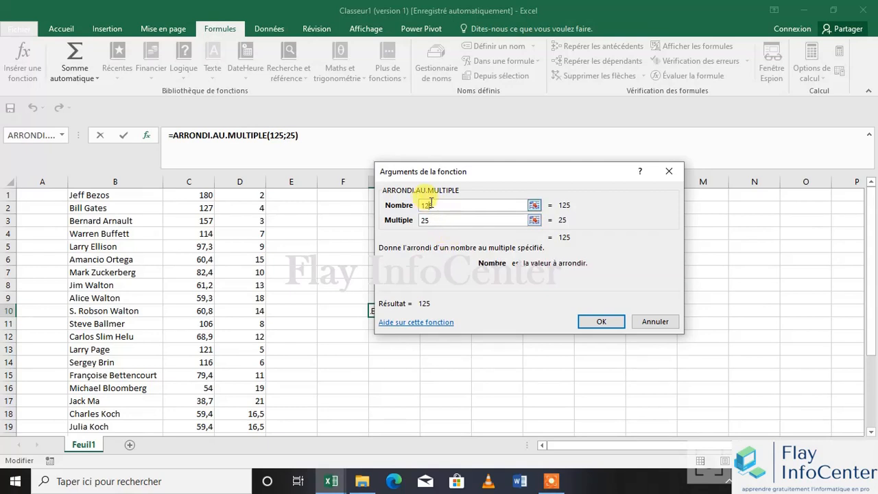
key(BackSpace)
key(BackSpace)
text(35)
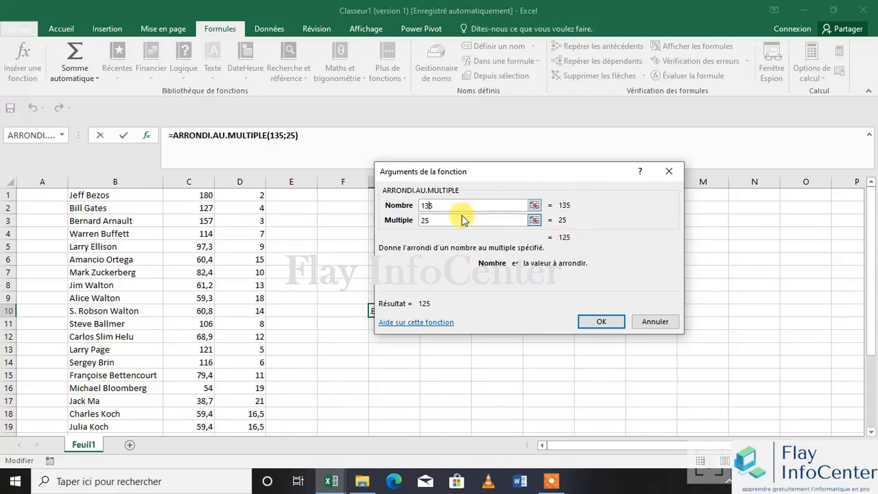
key(BackSpace)
text(4)
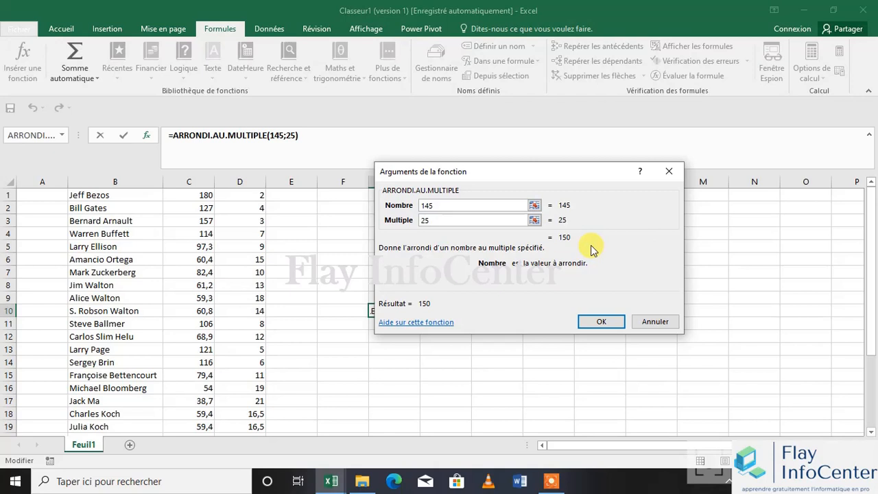
click(607, 321)
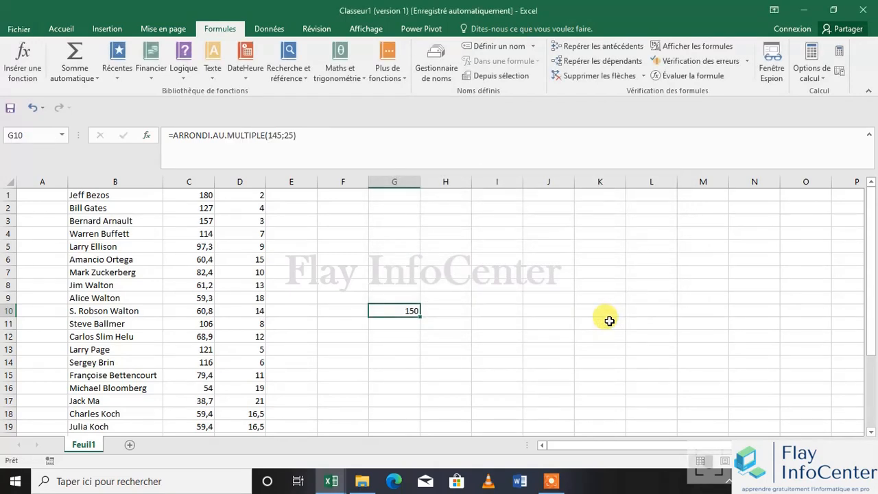
Reopen and close the arguments of the formula in cell G10, and clear the cell
click(22, 60)
click(669, 171)
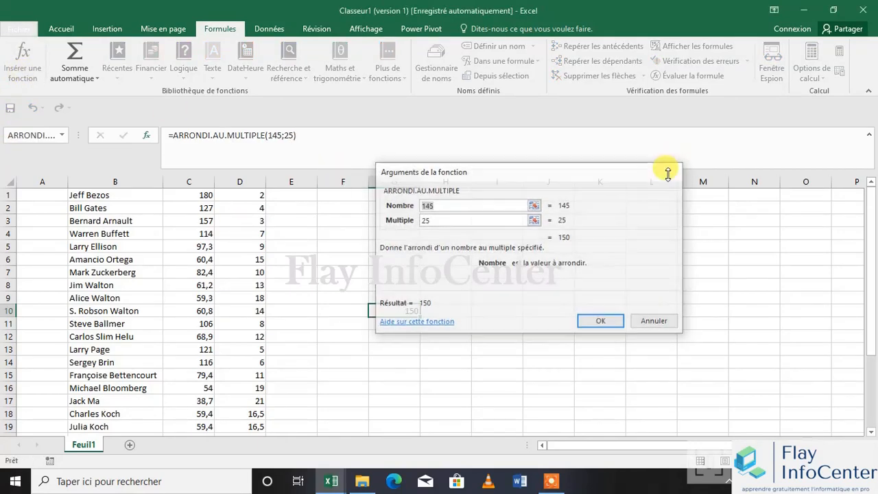
key(BackSpace)
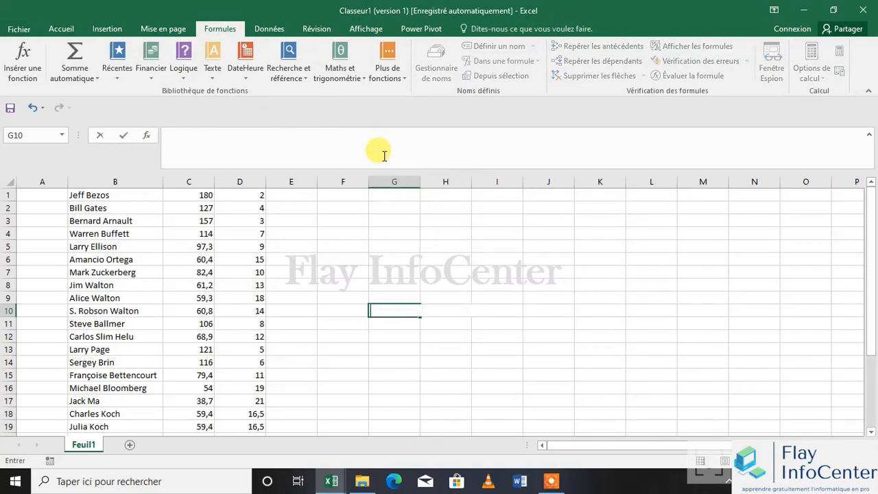
key(Return)
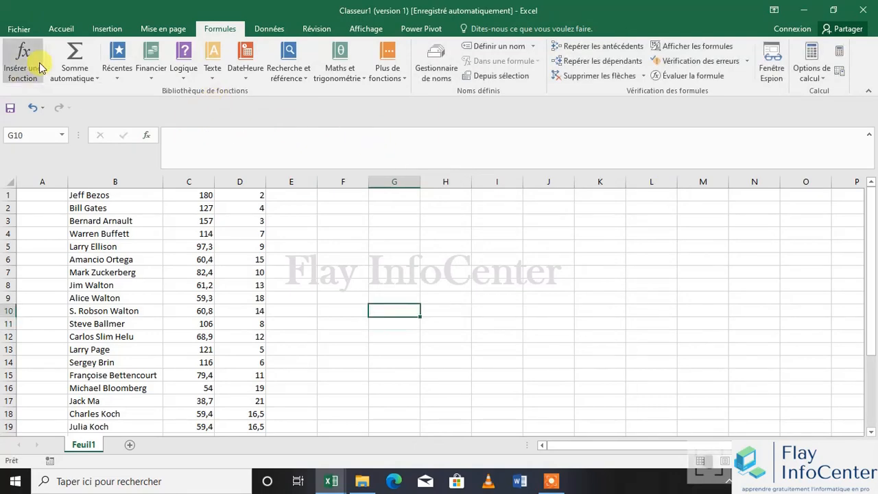
click(25, 69)
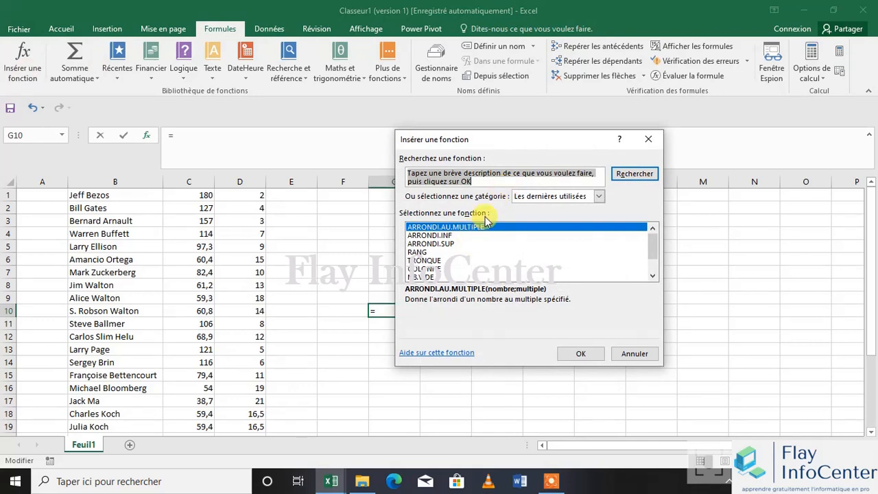
text(plafond)
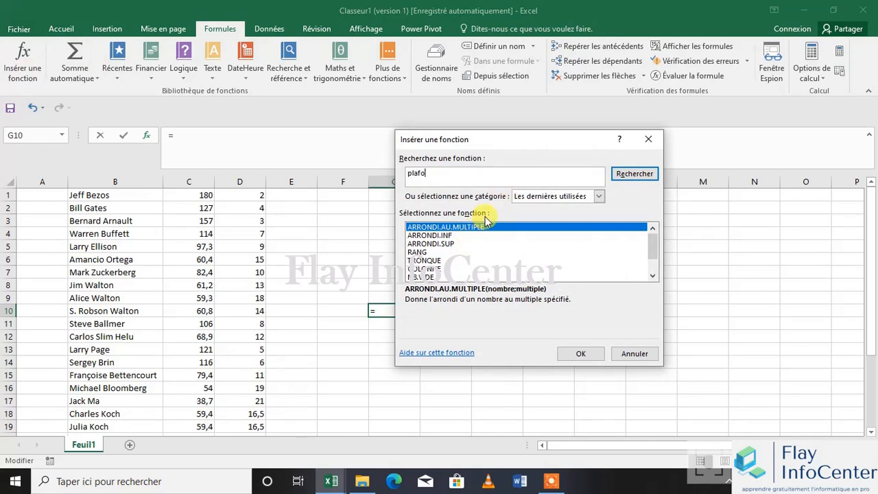
click(630, 177)
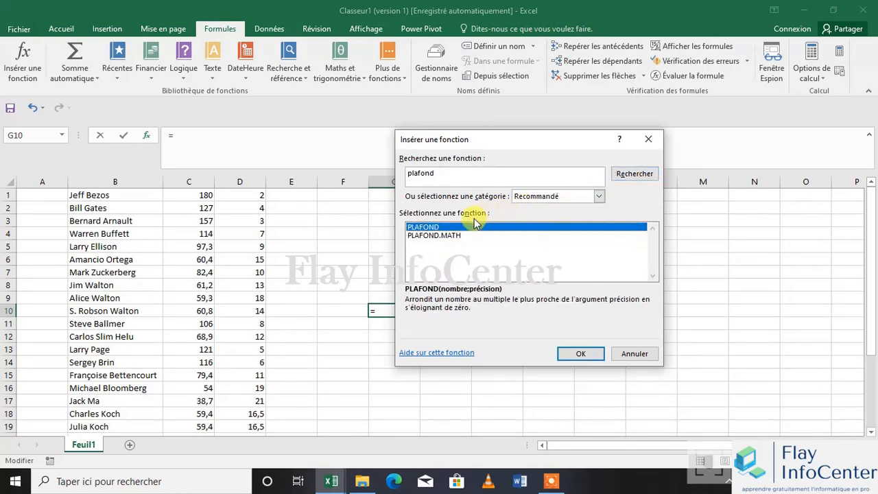
click(450, 230)
double_click(447, 231)
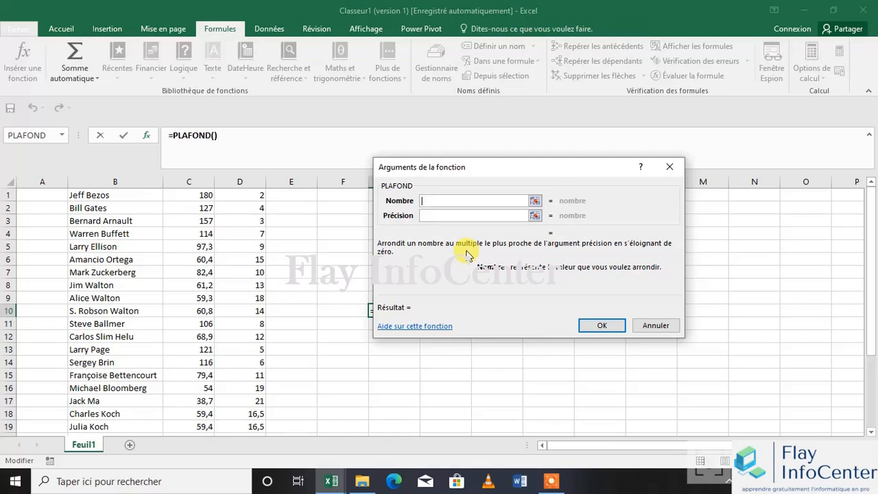
drag(461, 166, 551, 137)
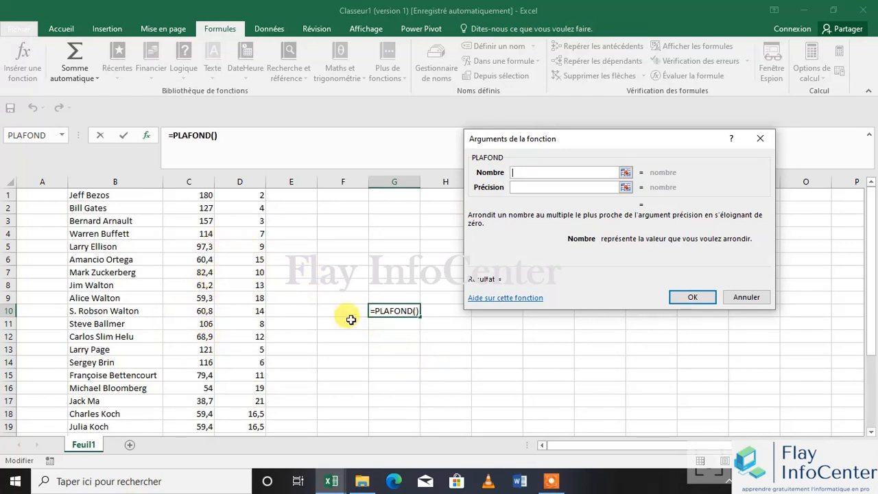
click(757, 137)
Enter the value 120,54 in cell F10
click(339, 310)
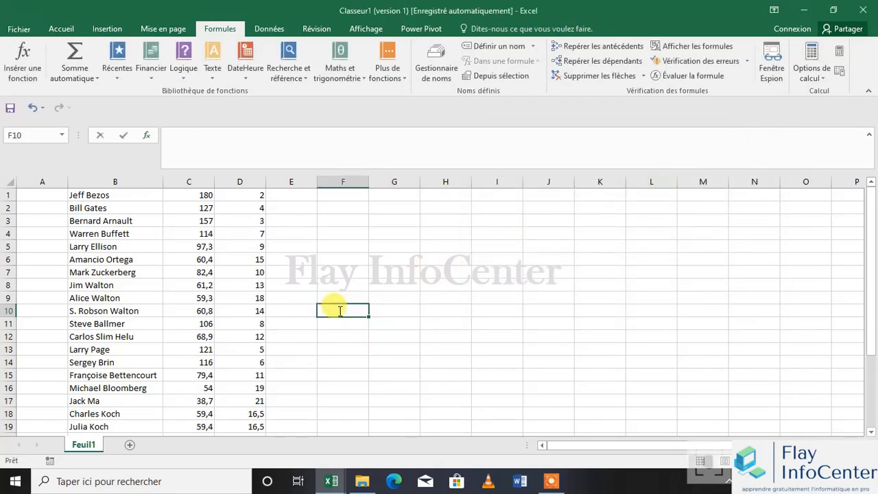
text(120)
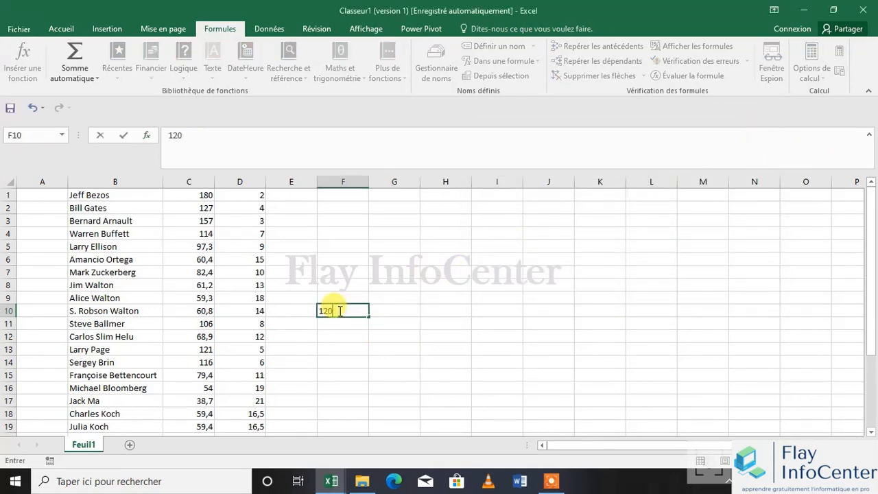
text(,54)
Start a PLAFOND function in cell G10 with F10 for Nombre and 1 for Précision
click(396, 310)
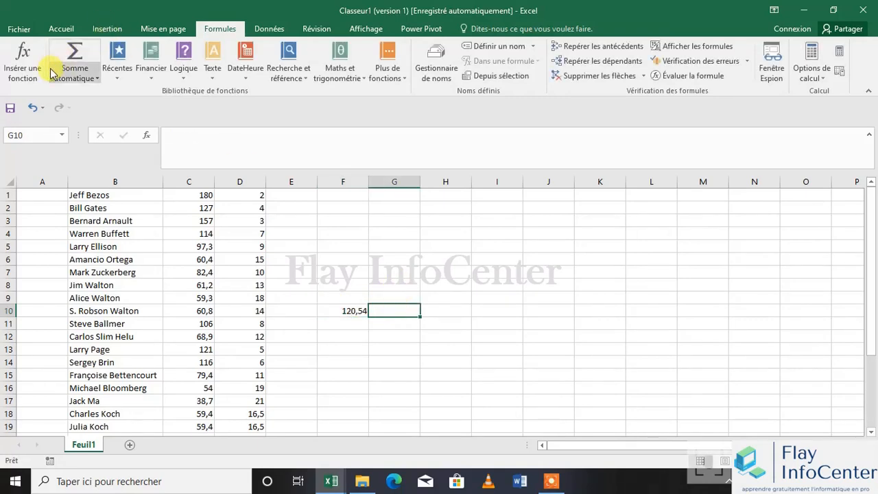
click(23, 60)
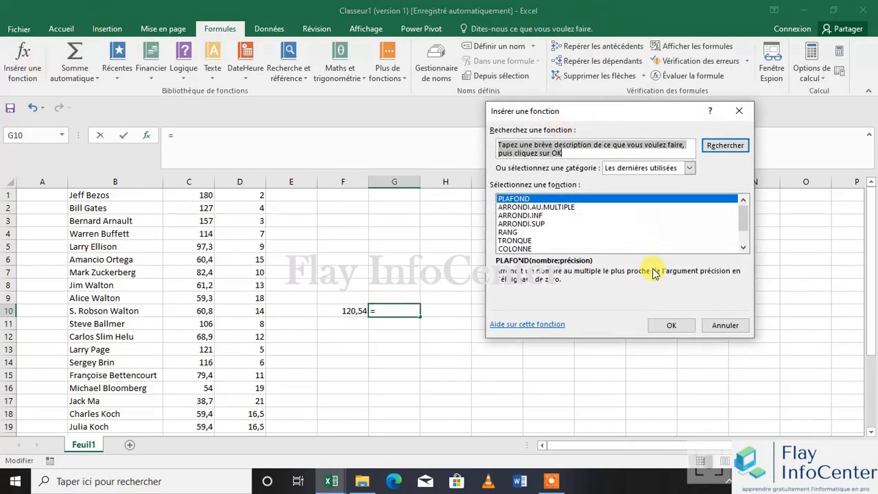
double_click(583, 198)
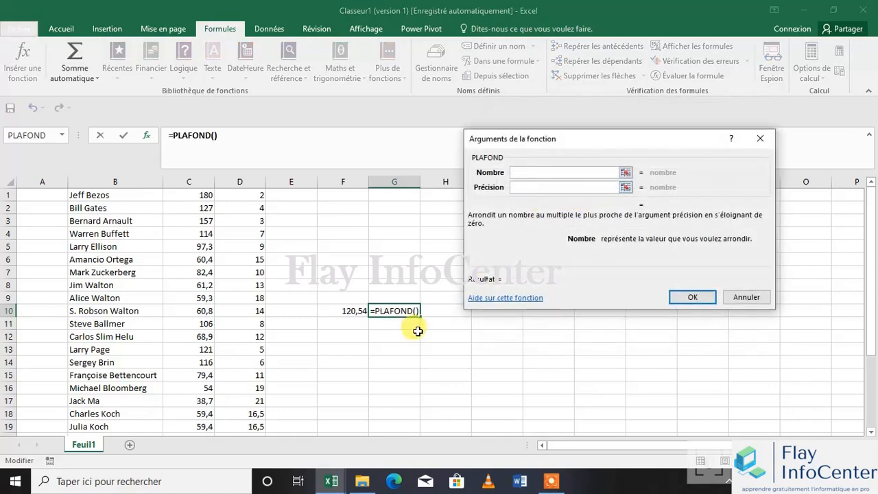
click(347, 310)
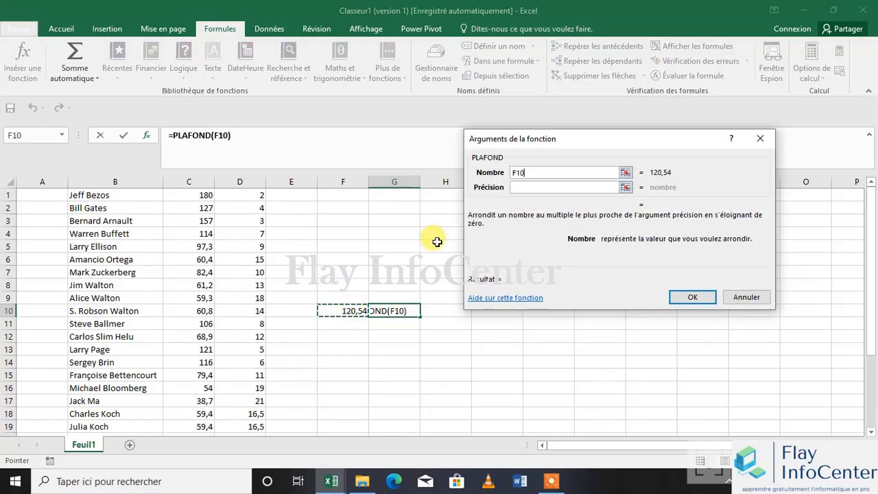
click(519, 186)
text(1)
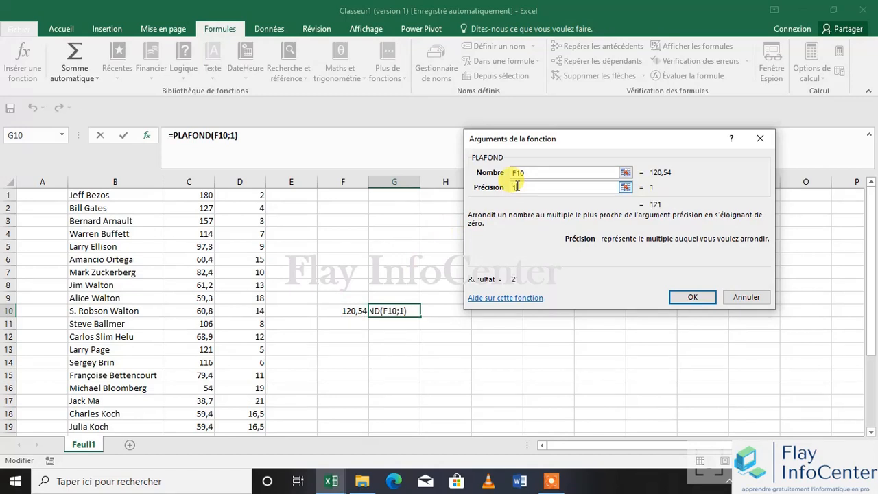
Try 2, 3 and 30 as the Précision argument of PLAFOND, and cancel the function
key(BackSpace)
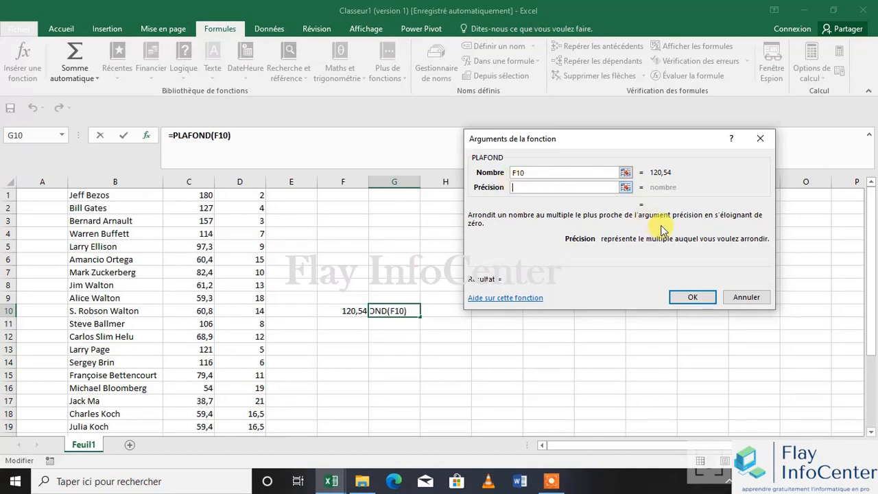
text(2)
key(BackSpace)
text(3)
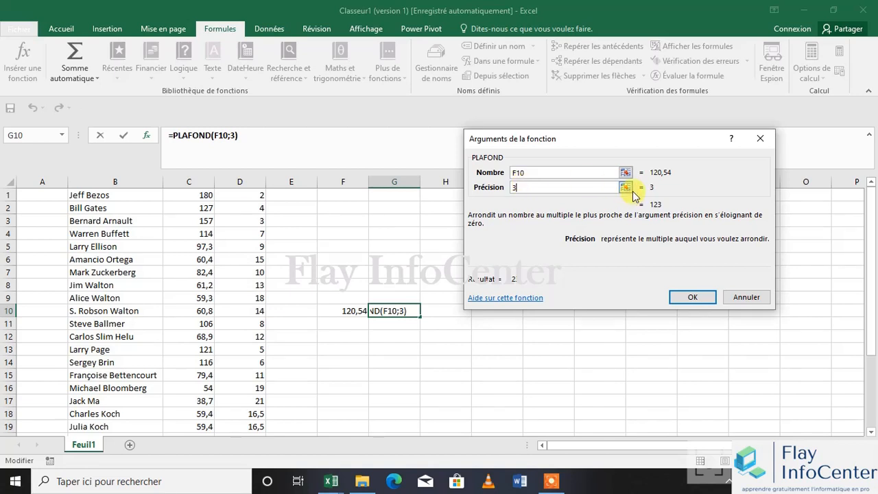
text(0)
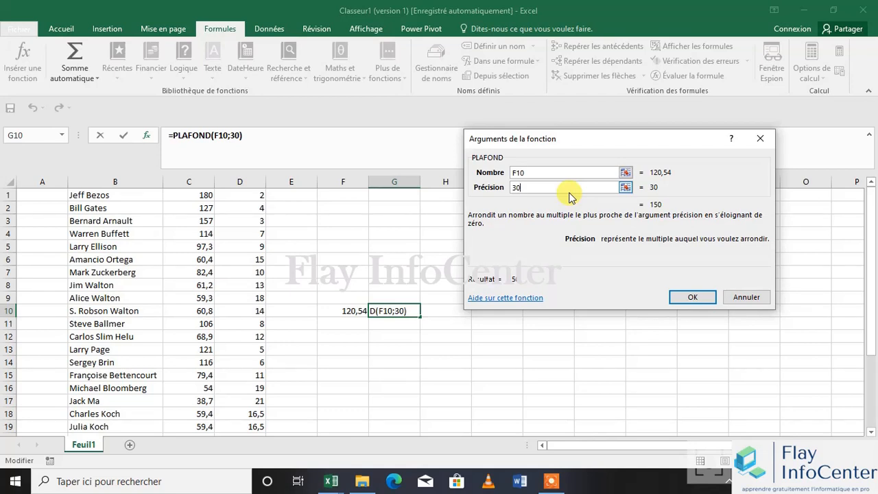
click(761, 138)
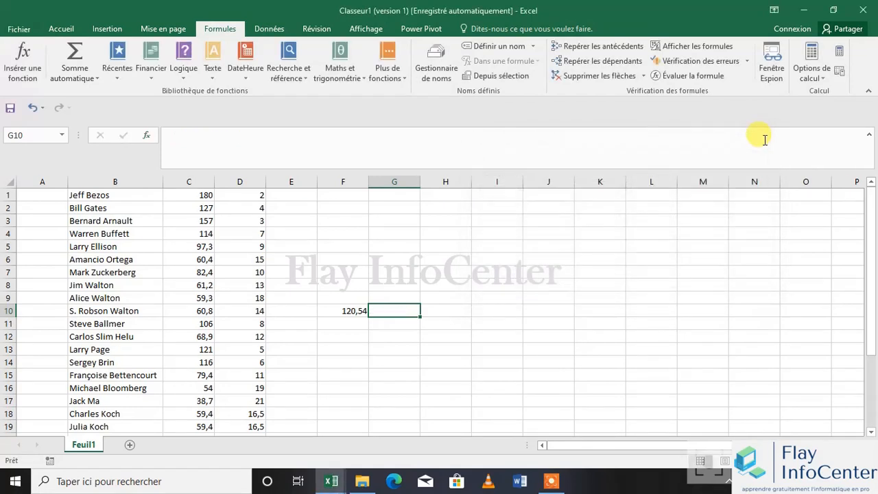
Search for the PLANCHER function and start it in cell G10 with F10 for Nombre
click(26, 69)
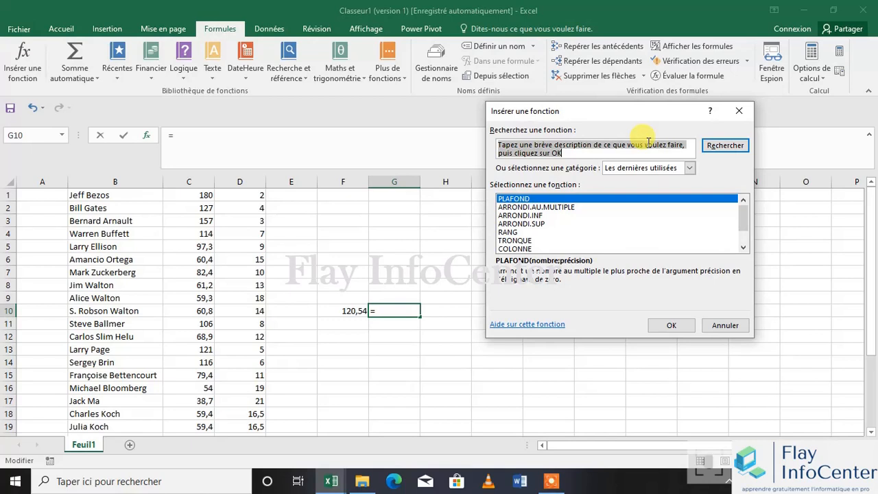
text(plan)
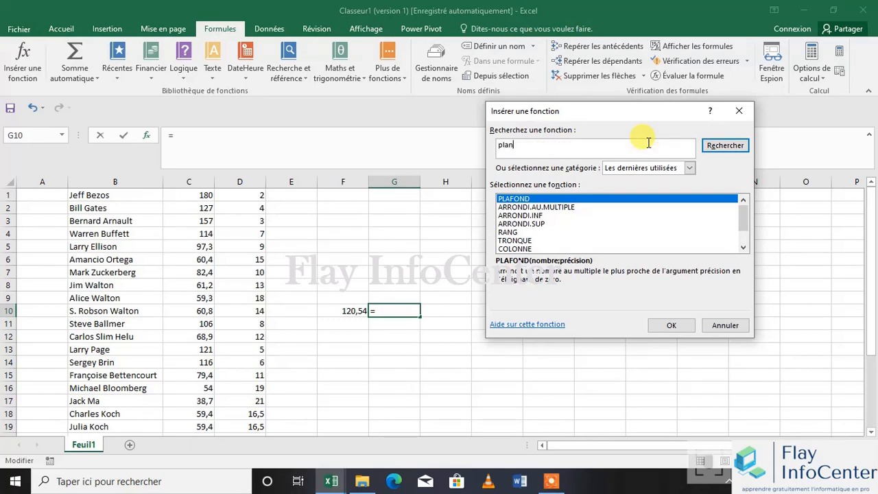
text(cher)
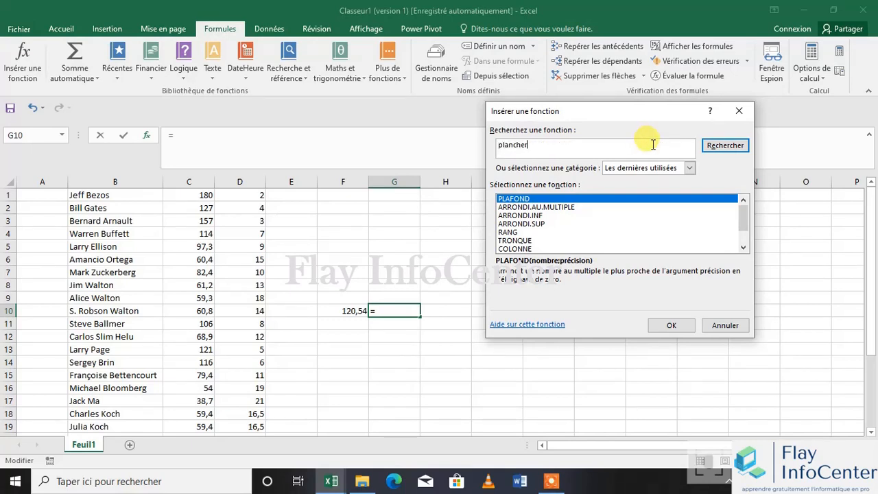
click(713, 146)
double_click(556, 198)
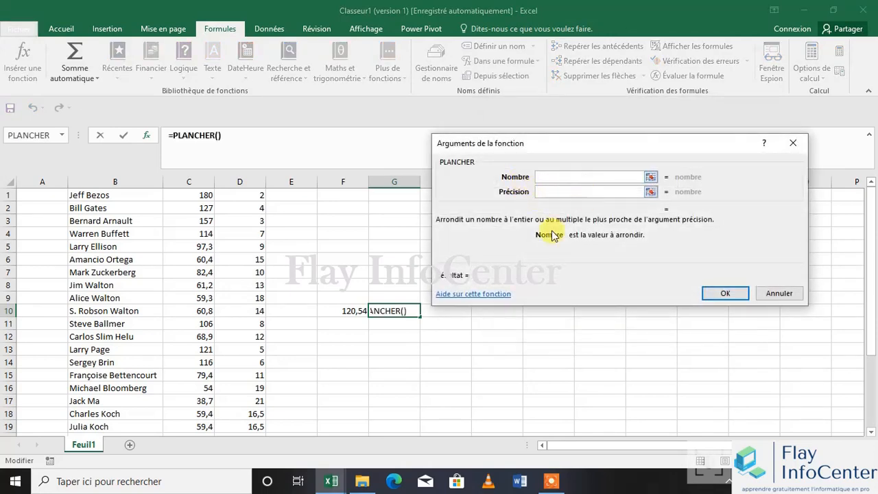
click(346, 311)
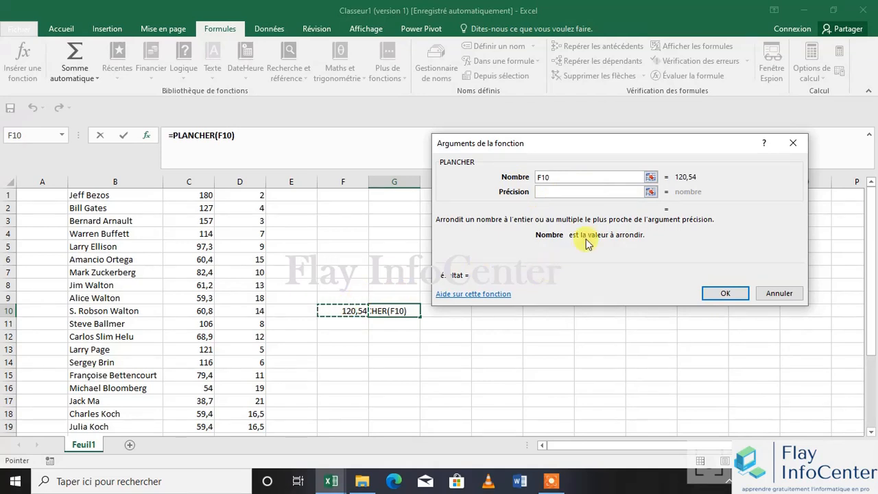
click(559, 192)
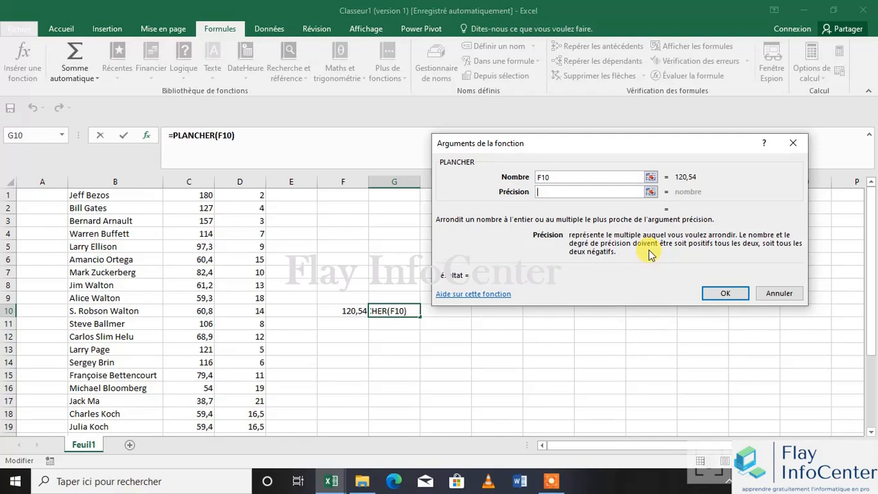
Try 2, 4, 1 and 10 as the Précision argument of PLANCHER
text(2)
key(BackSpace)
text(4)
key(BackSpace)
text(1)
key(BackSpace)
text(10)
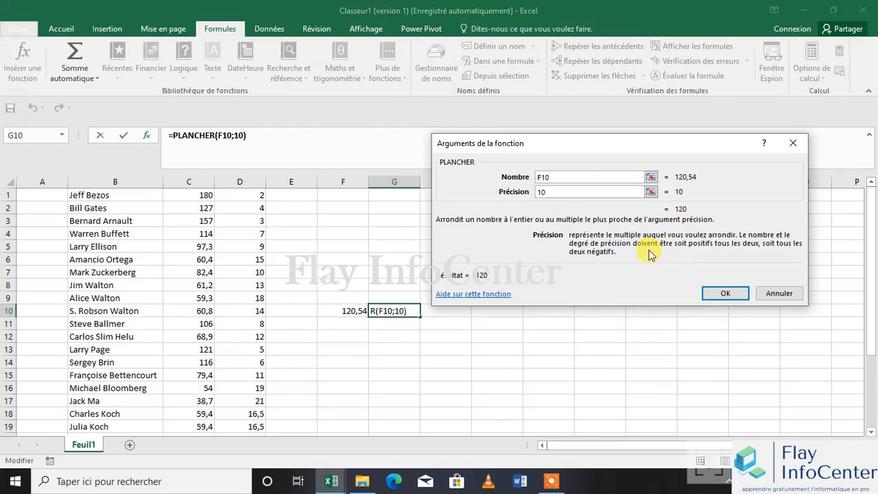
Change the Précision argument of PLANCHER to -5 and then to 50
key(BackSpace)
key(BackSpace)
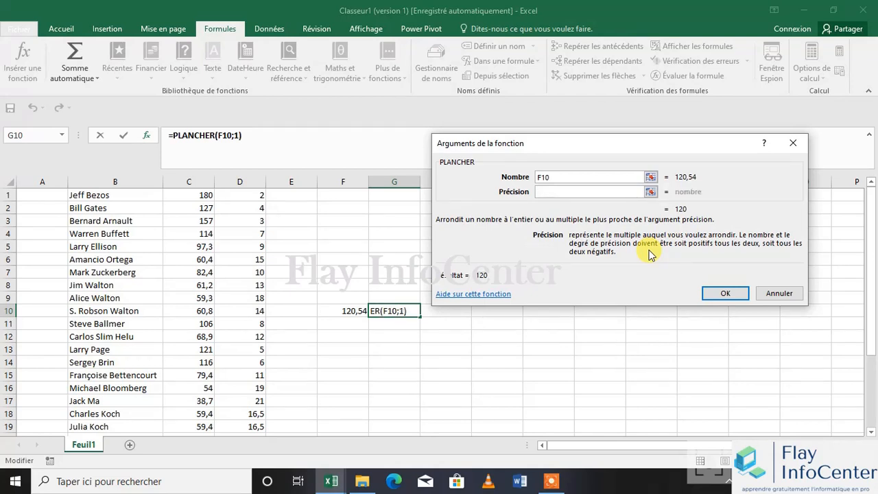
text(-10)
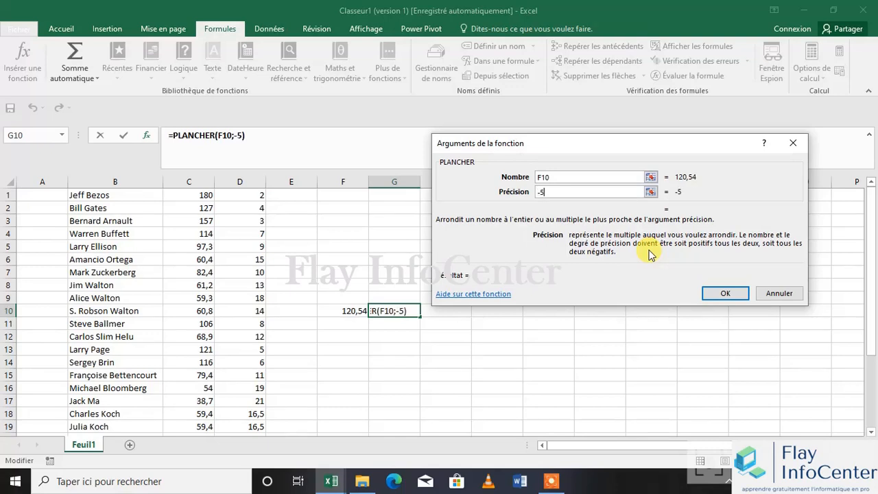
key(BackSpace)
key(BackSpace)
key(BackSpace)
text(-)
key(BackSpace)
text(50)
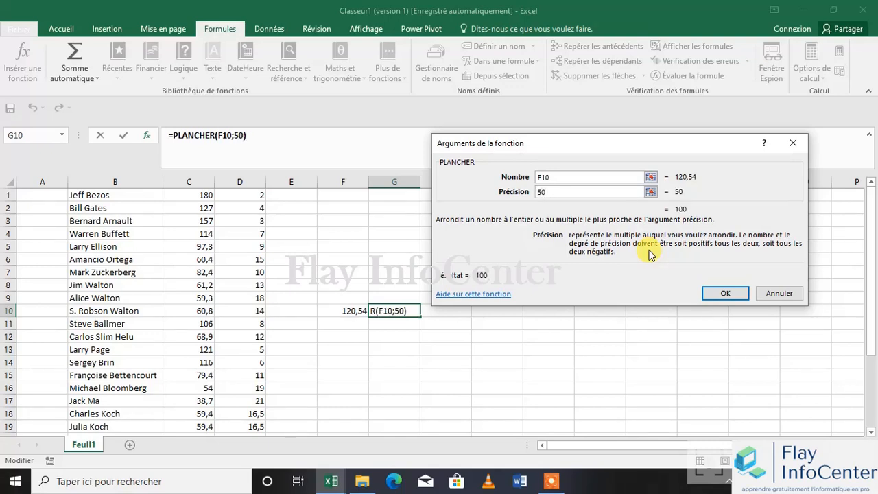
Try 75 as the Précision argument of PLANCHER, and cancel the function
key(BackSpace)
key(BackSpace)
text(75)
click(773, 293)
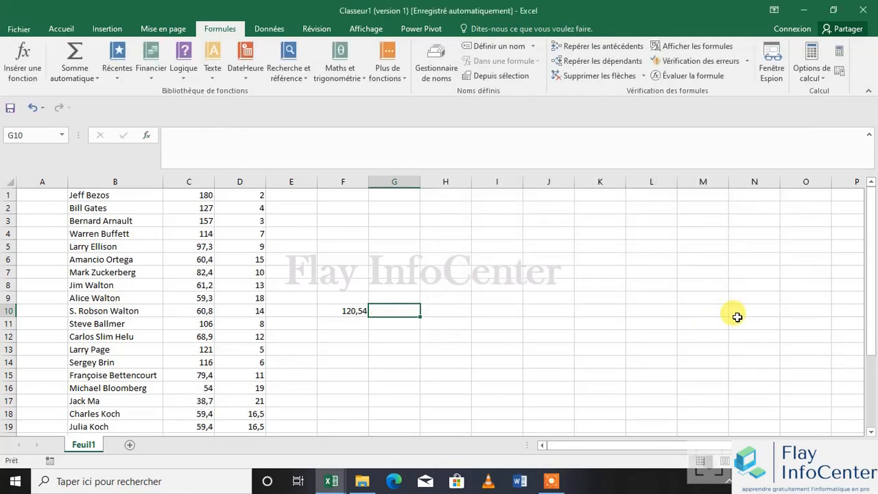
Search for the ENT function and start it in cell G10 with F10 for Nombre
click(36, 71)
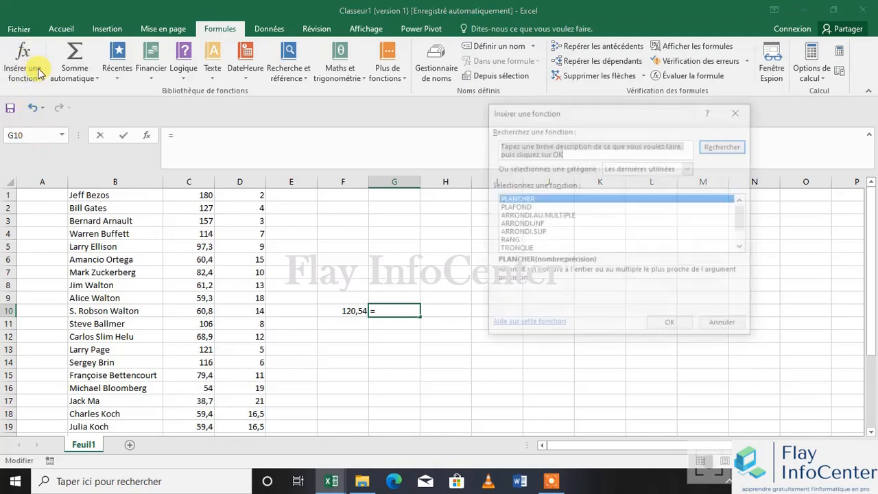
text(ent)
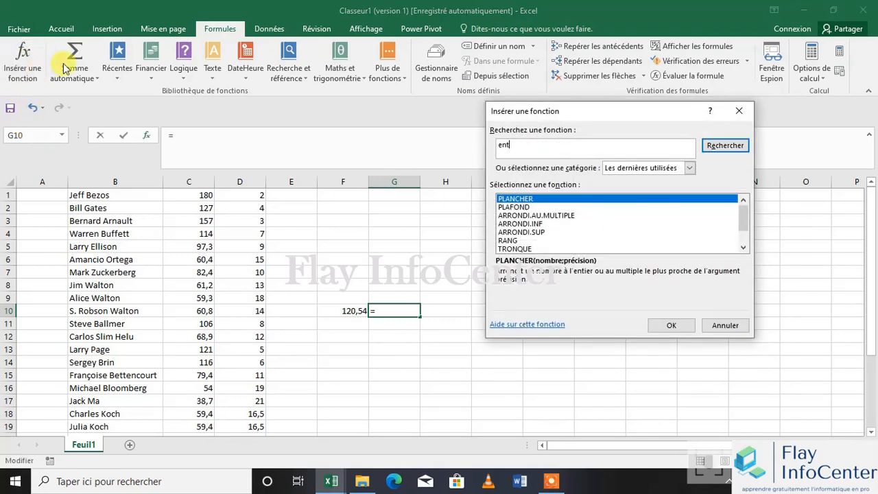
click(722, 149)
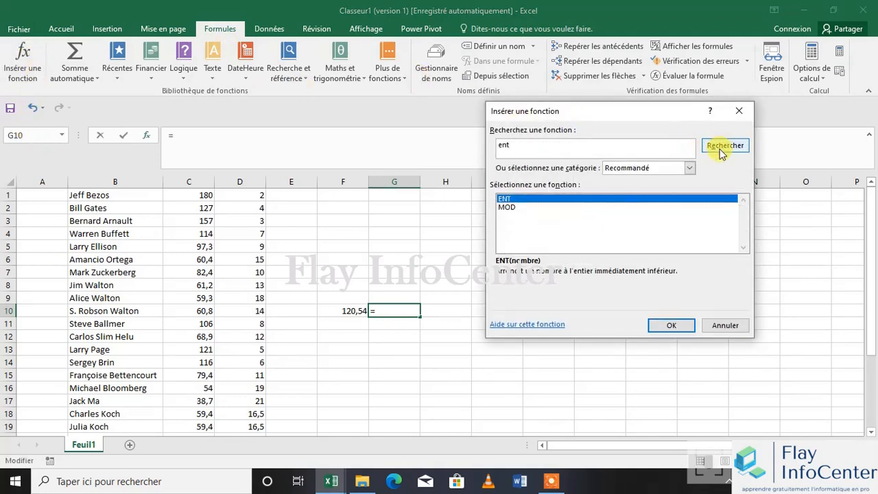
double_click(518, 200)
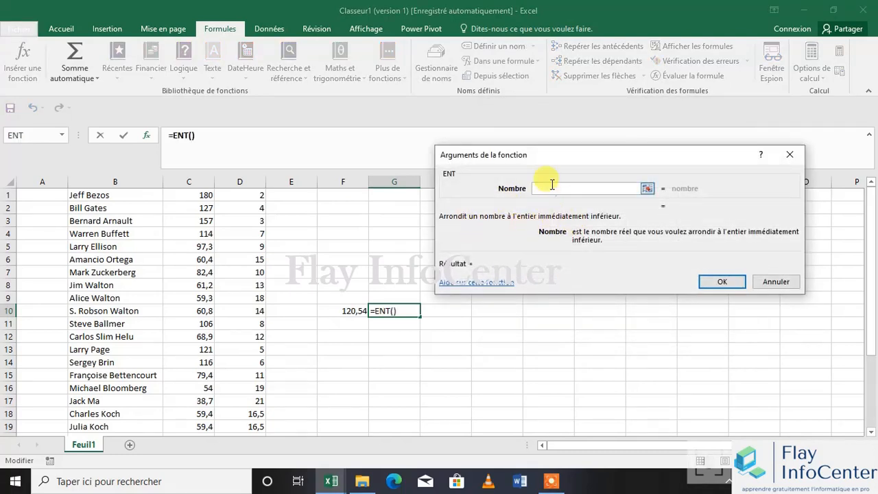
click(342, 311)
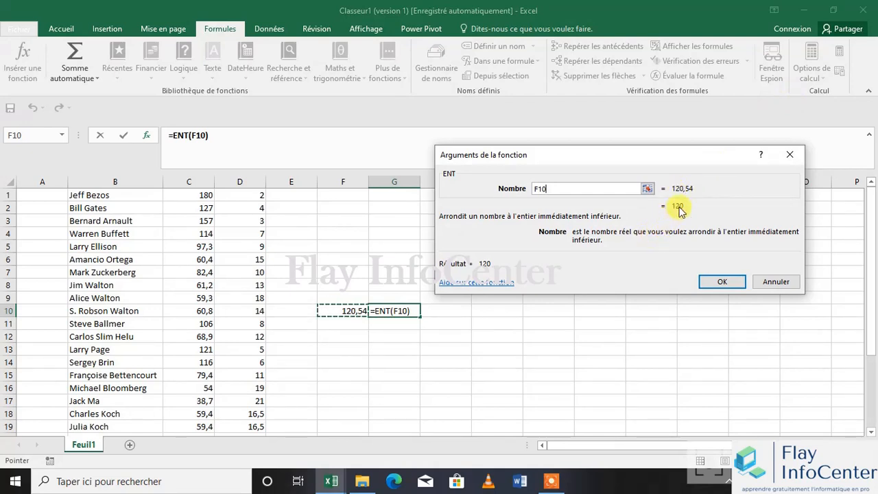
Replace the cell reference in the Nombre argument of ENT with 99,5
key(BackSpace)
key(BackSpace)
key(BackSpace)
text(99)
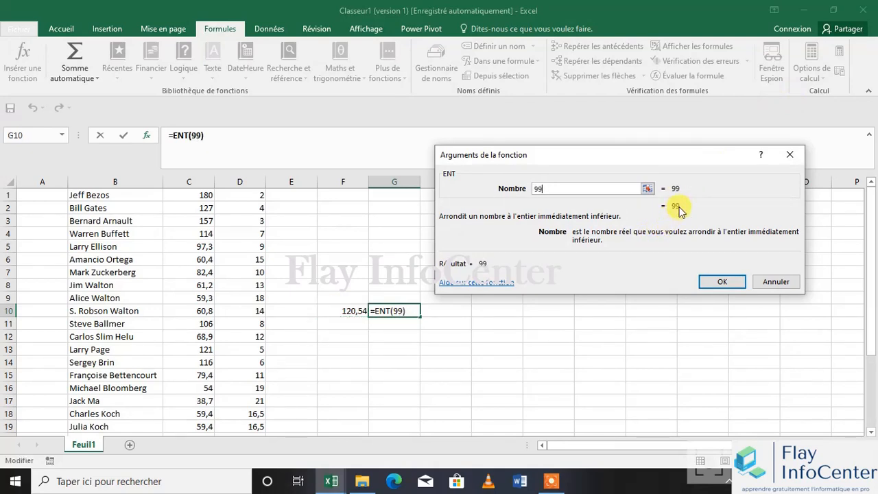
text(,5)
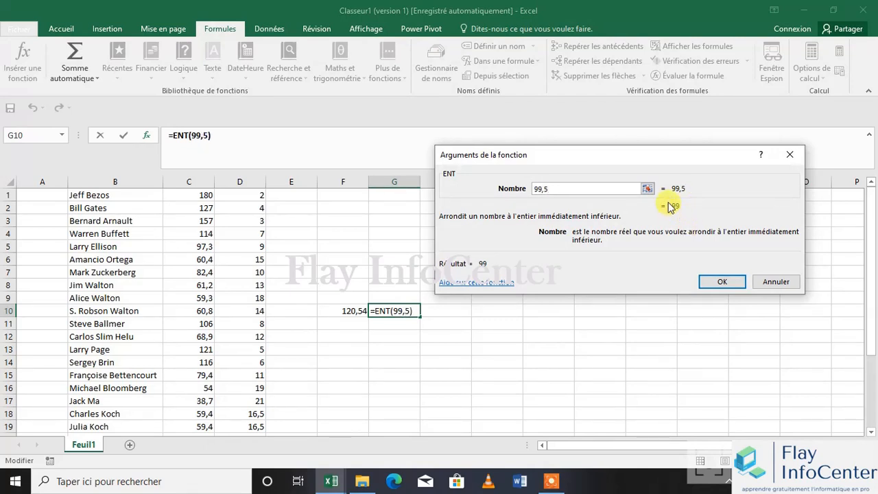
Set the Nombre argument of ENT to 98,99
key(BackSpace)
key(BackSpace)
key(BackSpace)
text(8,99)
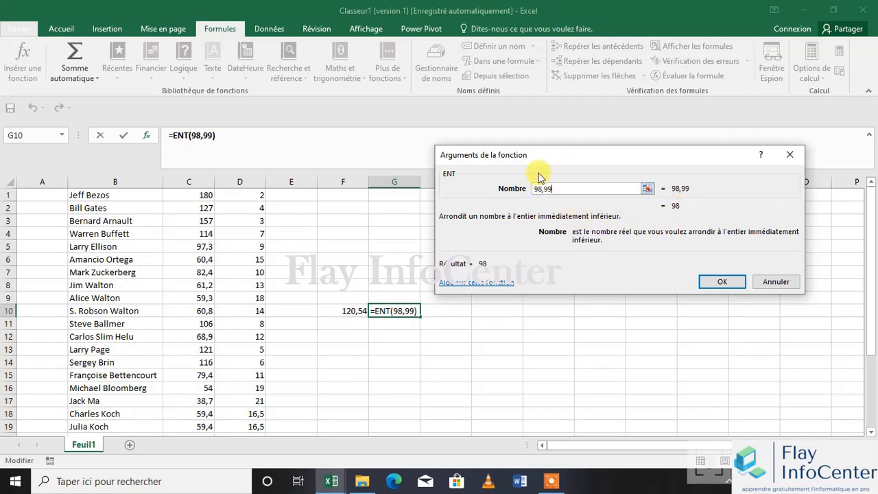
Cancel the ENT function, and search for TRONQUE and start it in cell G10 with F10 for Nombre
click(779, 278)
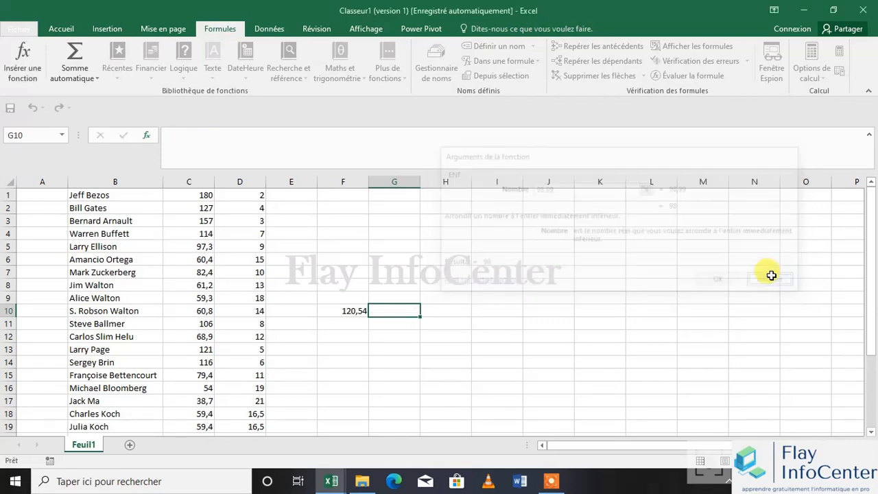
click(23, 59)
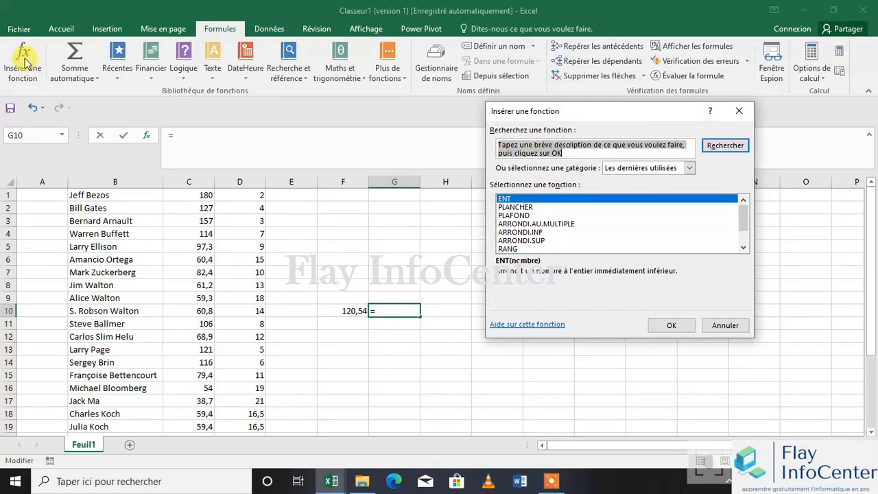
text(t)
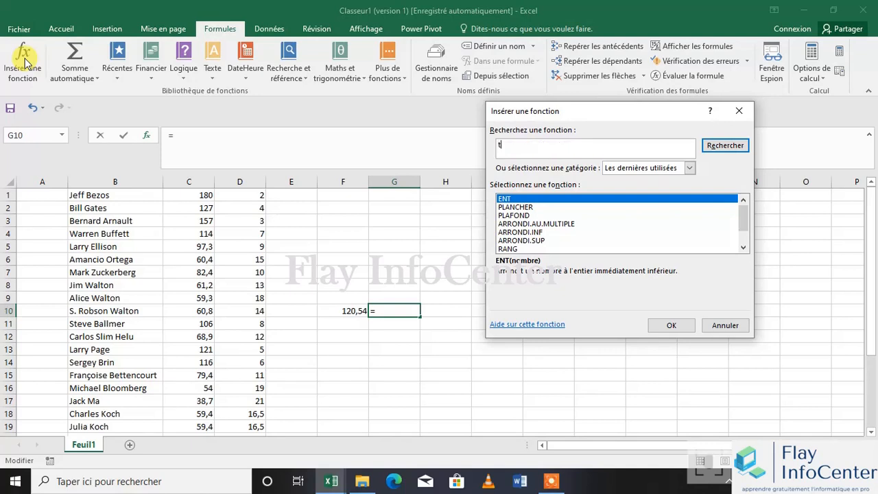
text(ronquz)
key(BackSpace)
text(e)
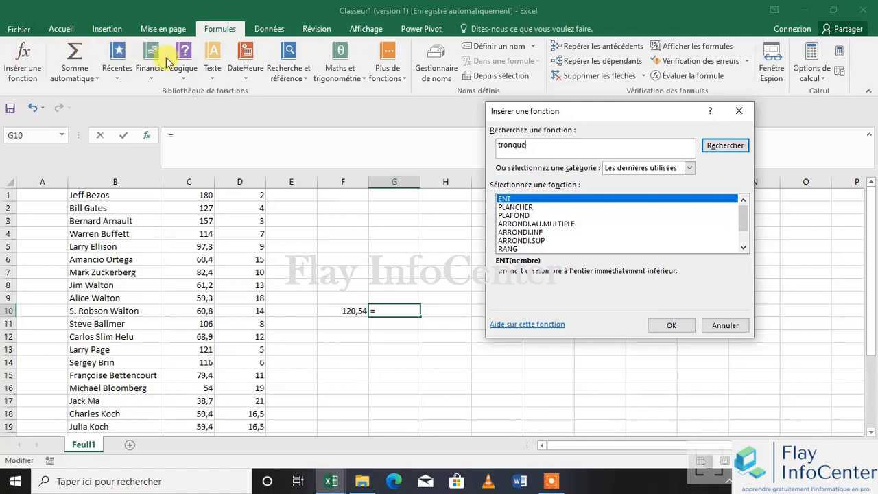
click(732, 146)
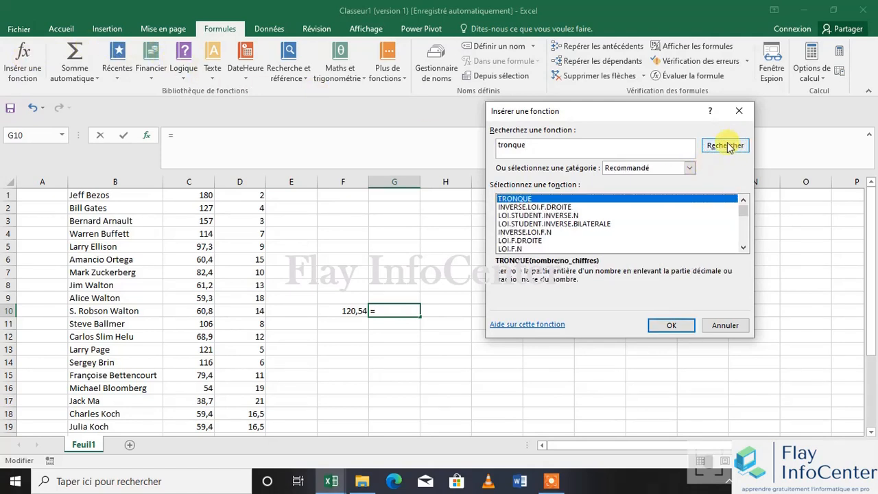
double_click(509, 198)
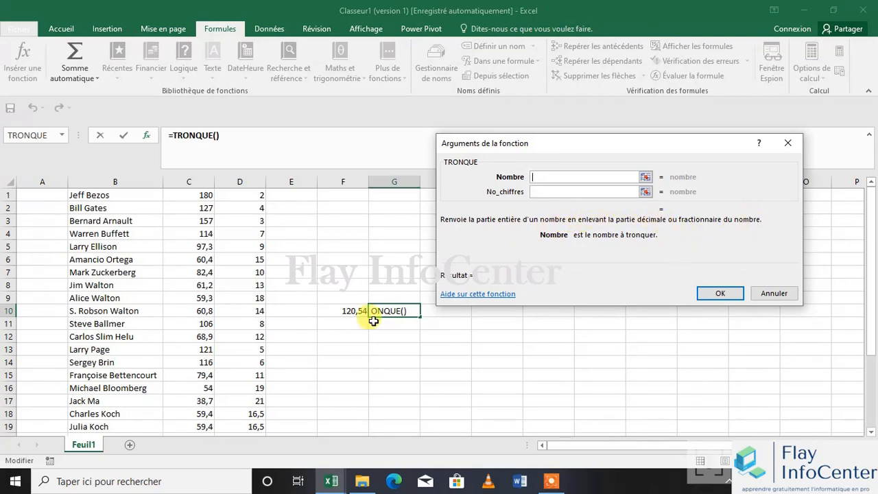
click(352, 310)
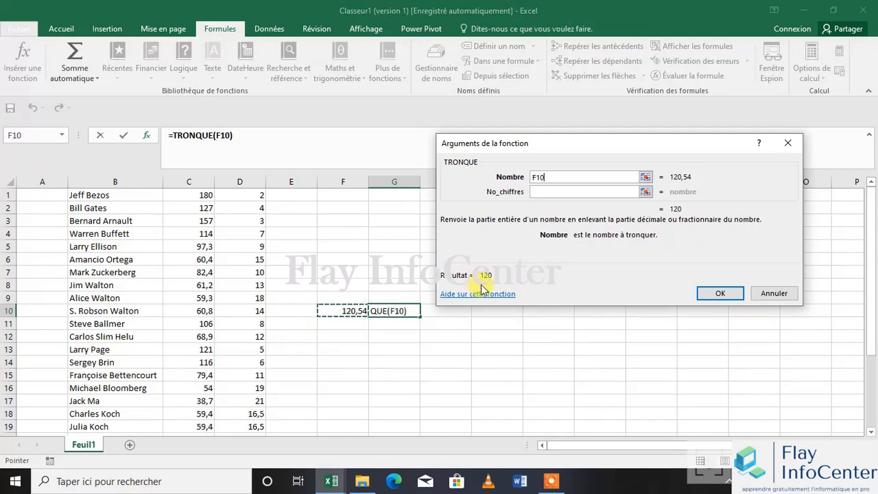
Try 175,4445 as the Nombre argument of TRONQUE instead of the cell reference, and cancel the function
key(BackSpace)
key(BackSpace)
key(BackSpace)
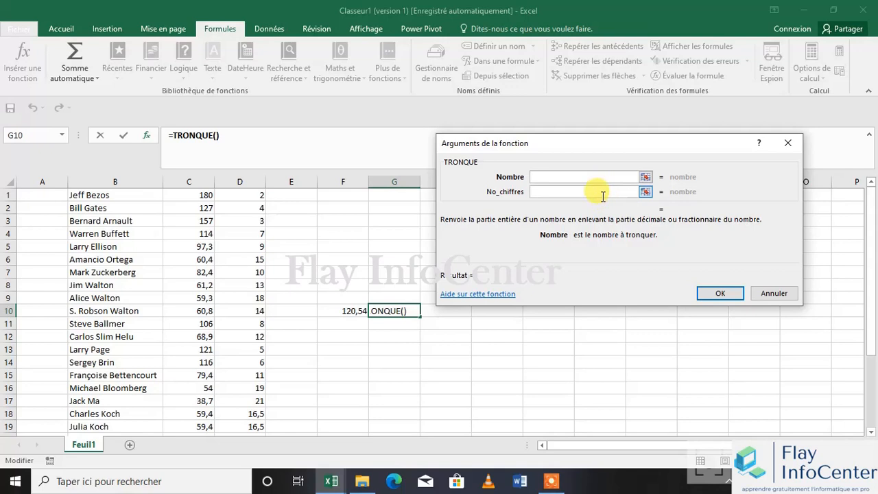
text(175,)
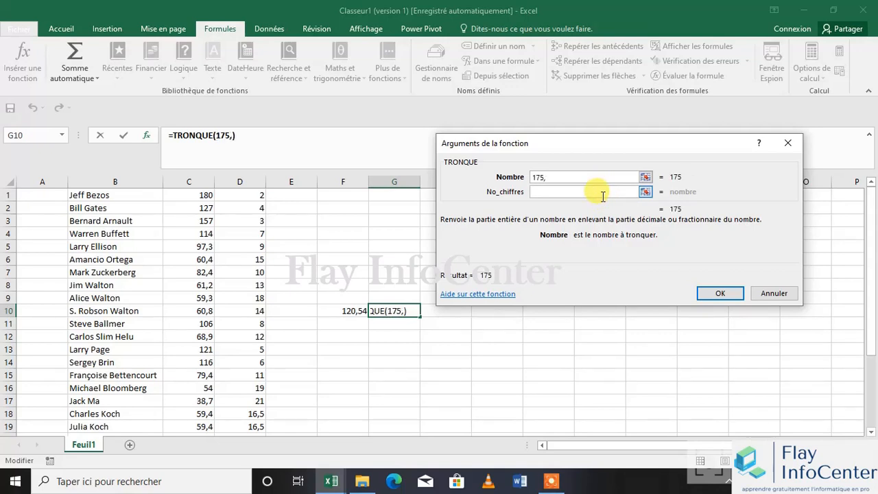
text(4445)
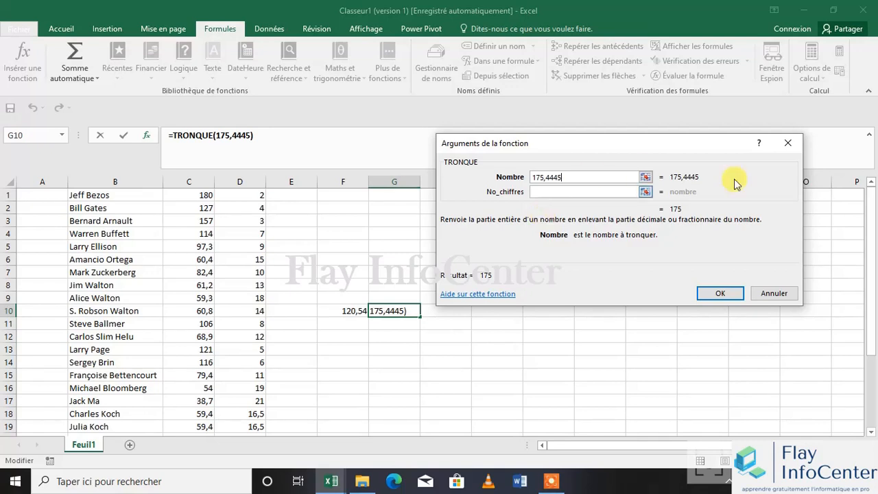
click(774, 293)
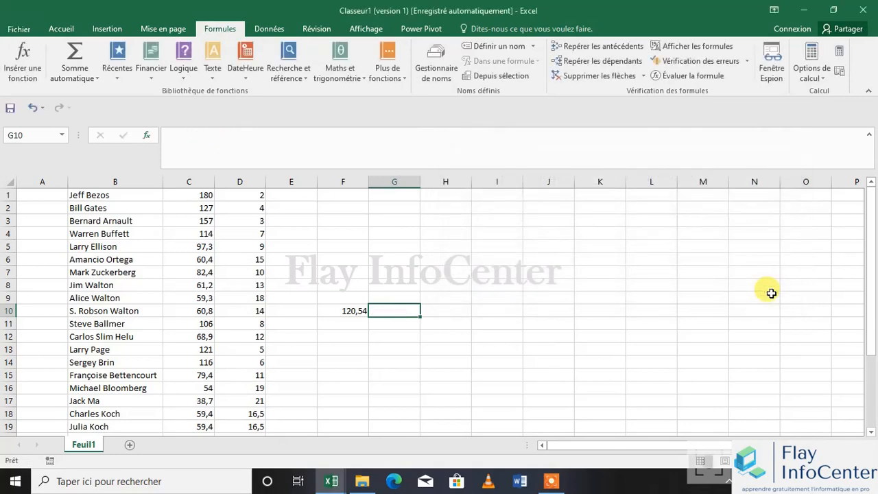
click(60, 30)
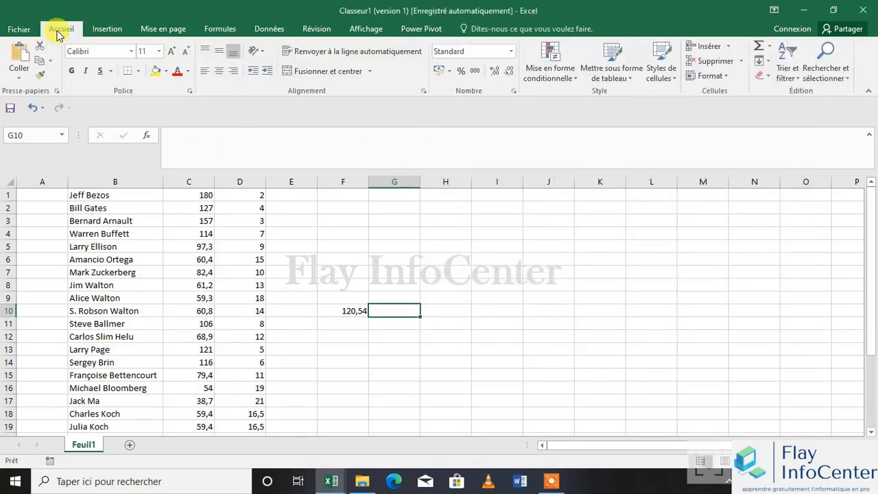